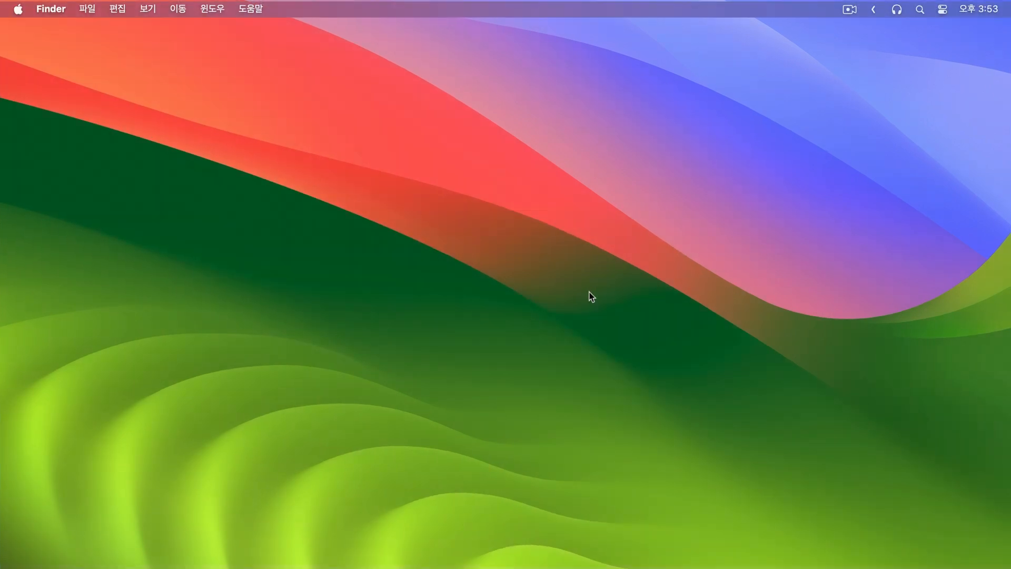
Create a new smart folder from a Finder window and limit its search to the 문서 folder.
click(126, 540)
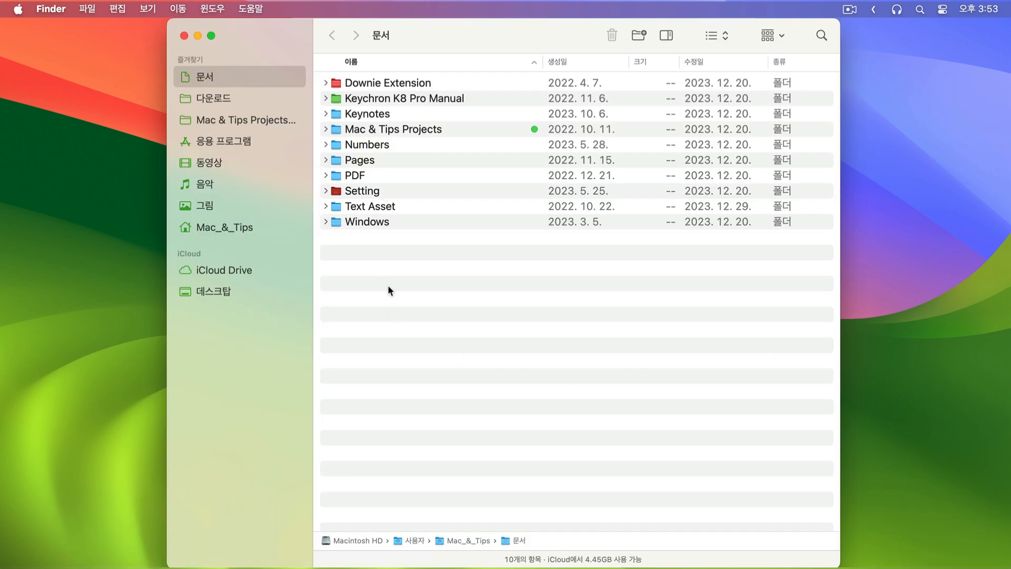
click(86, 10)
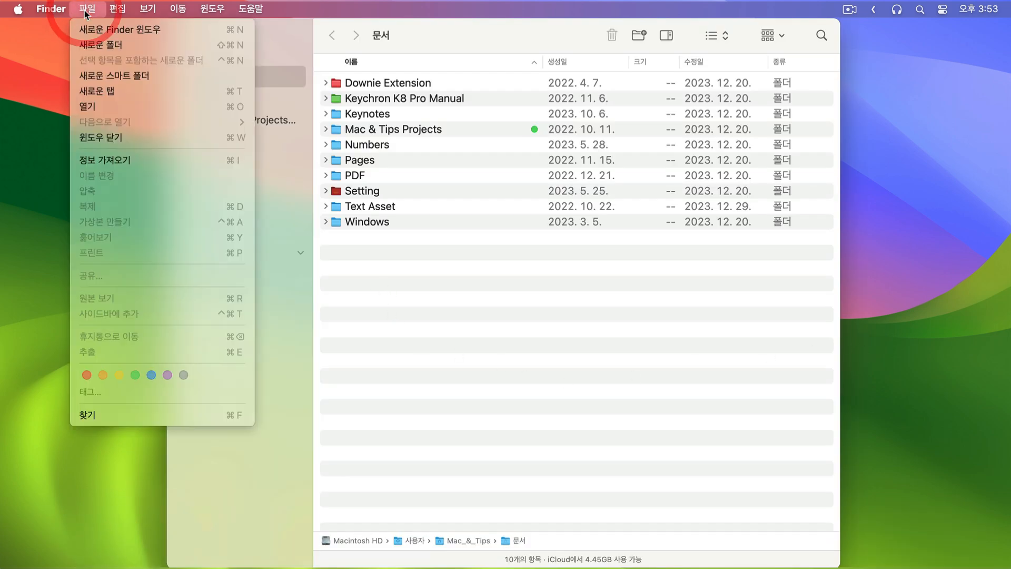
click(181, 78)
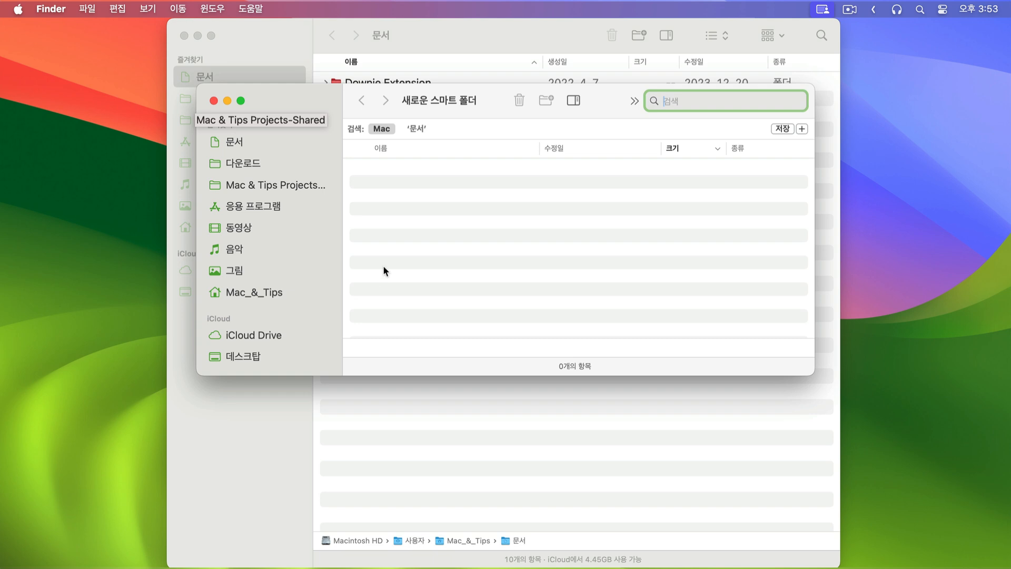
click(414, 129)
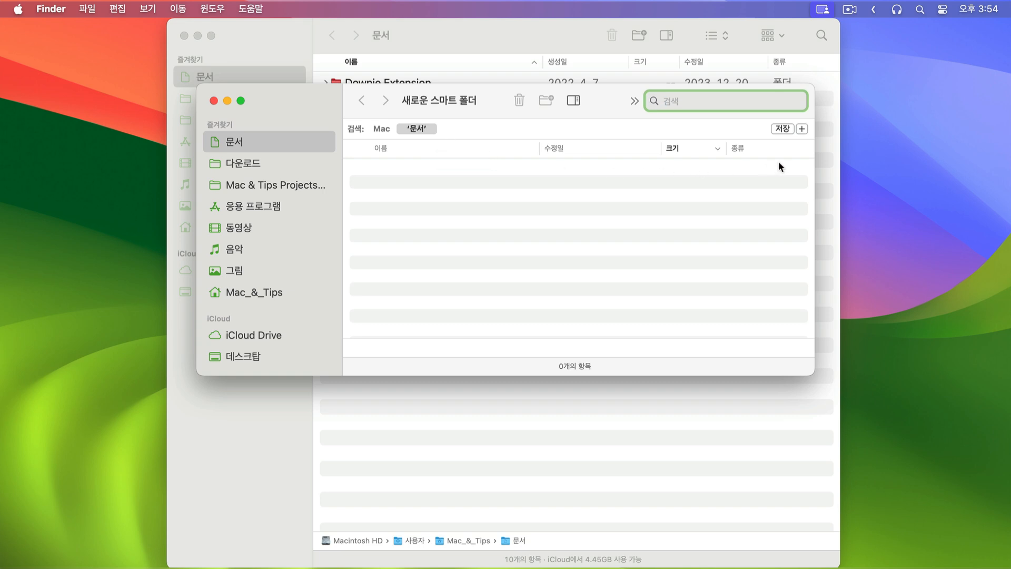
Add a search criterion for files whose 최근 사용일 is within the last 30 days.
click(801, 130)
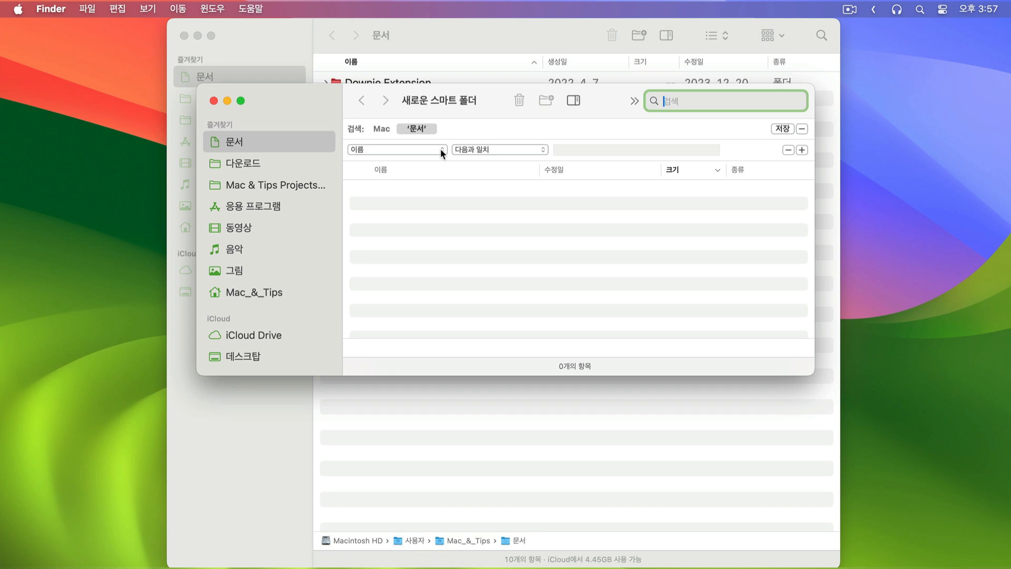
click(440, 149)
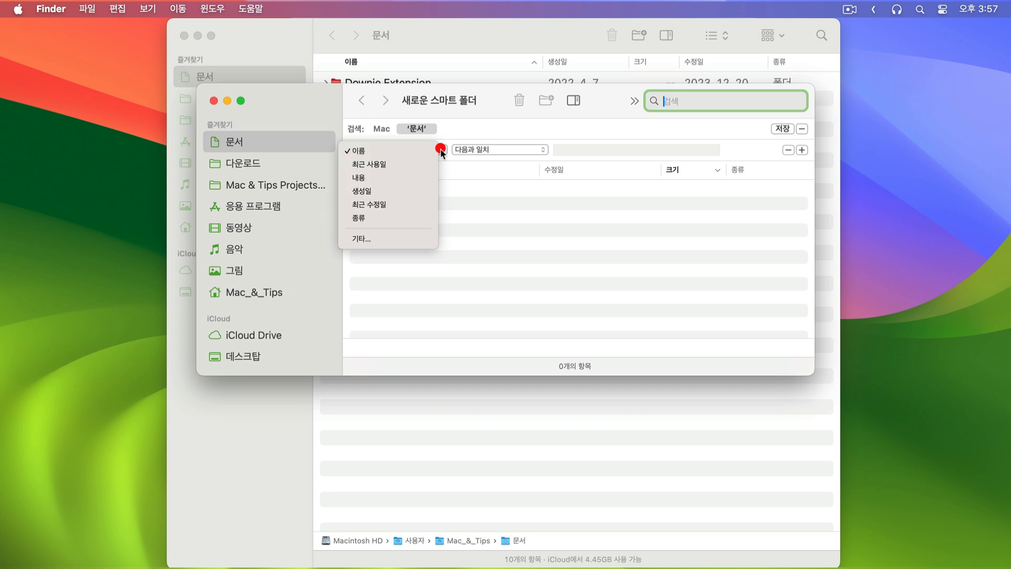
click(383, 164)
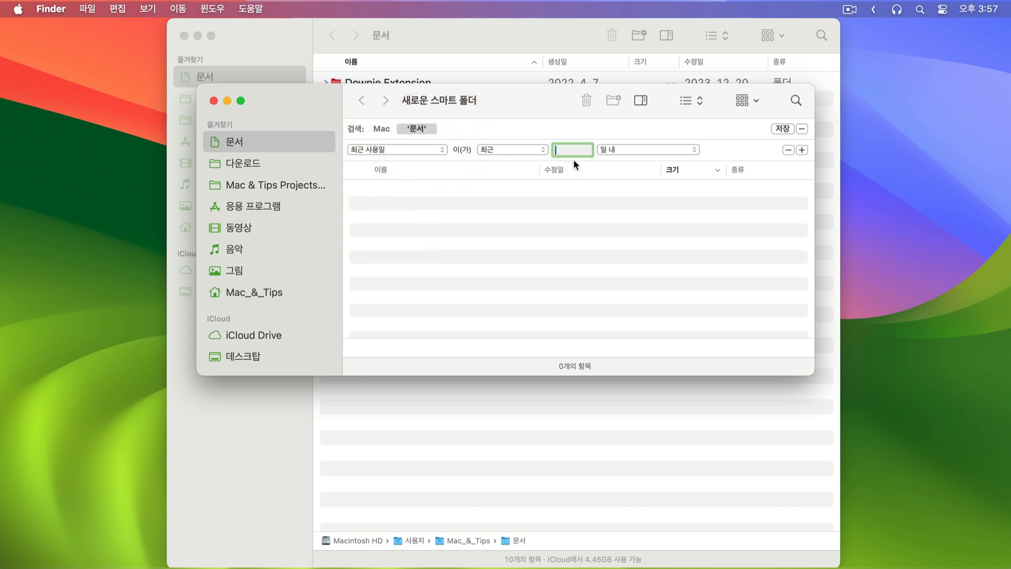
text(30)
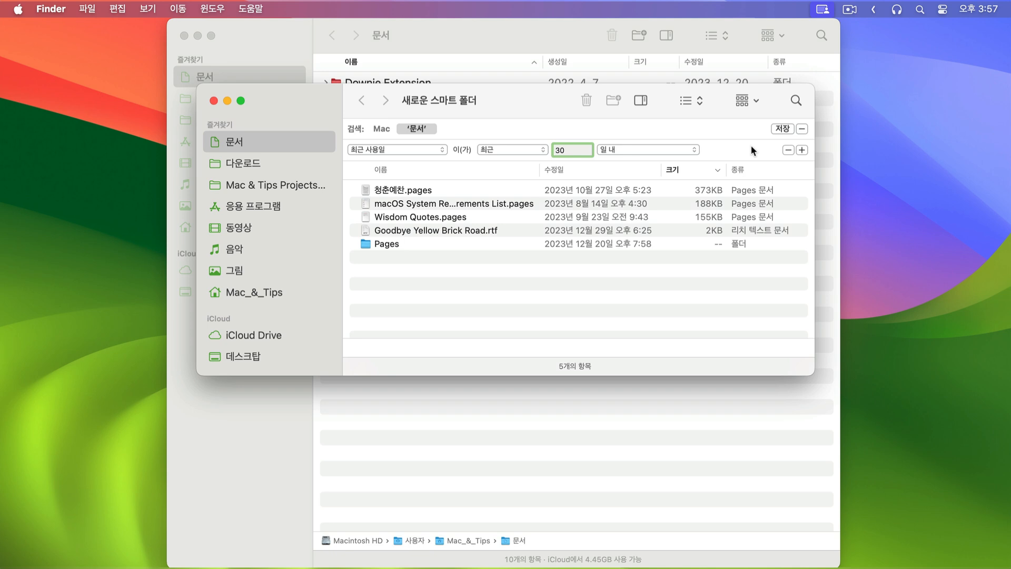
Save the smart folder under the name 최근 30일 파일 in the saved searches location.
click(789, 130)
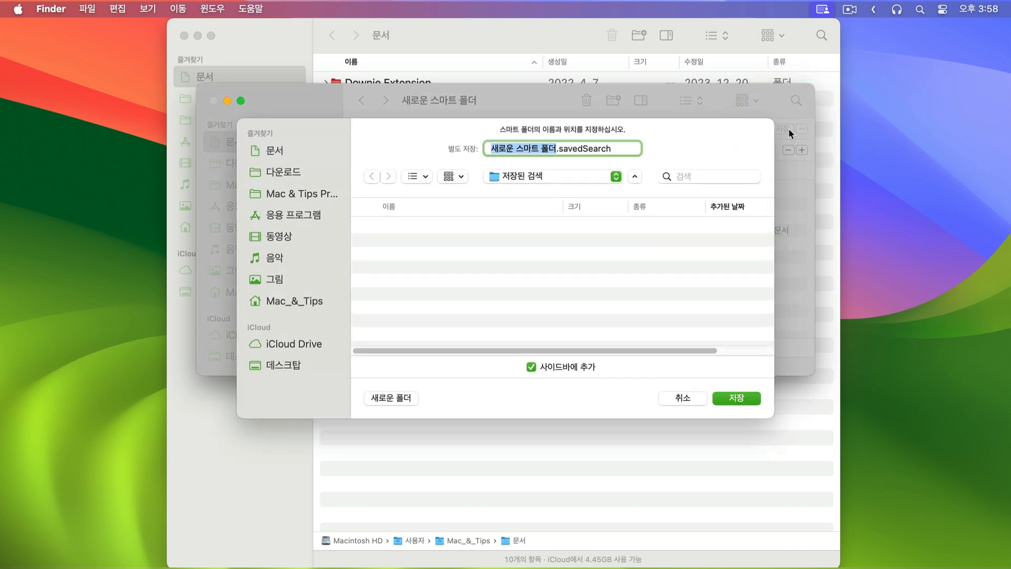
text(chl)
key(BackSpace)
key(BackSpace)
key(BackSpace)
text(ㅊ최근 30일 파)
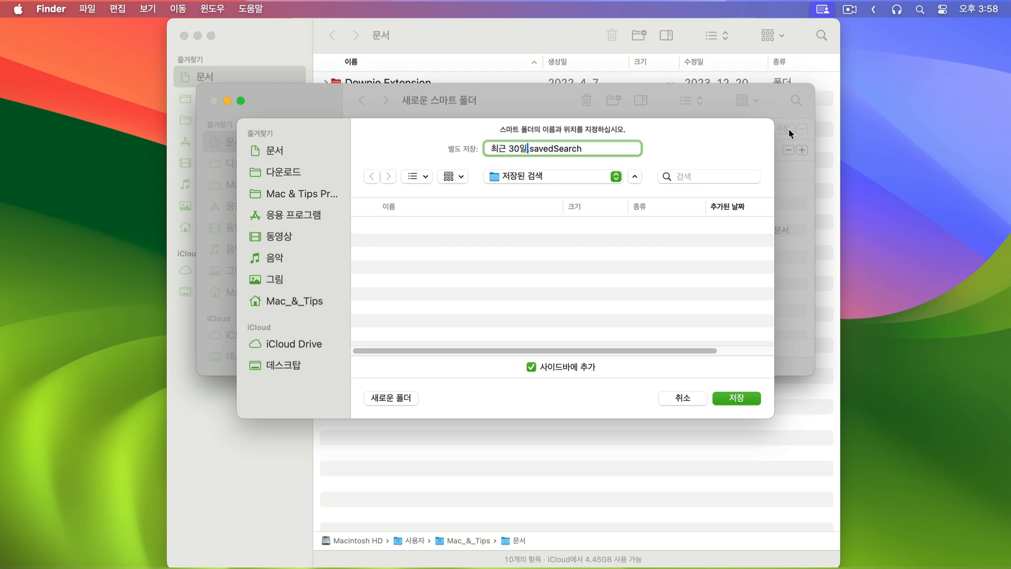
text(일)
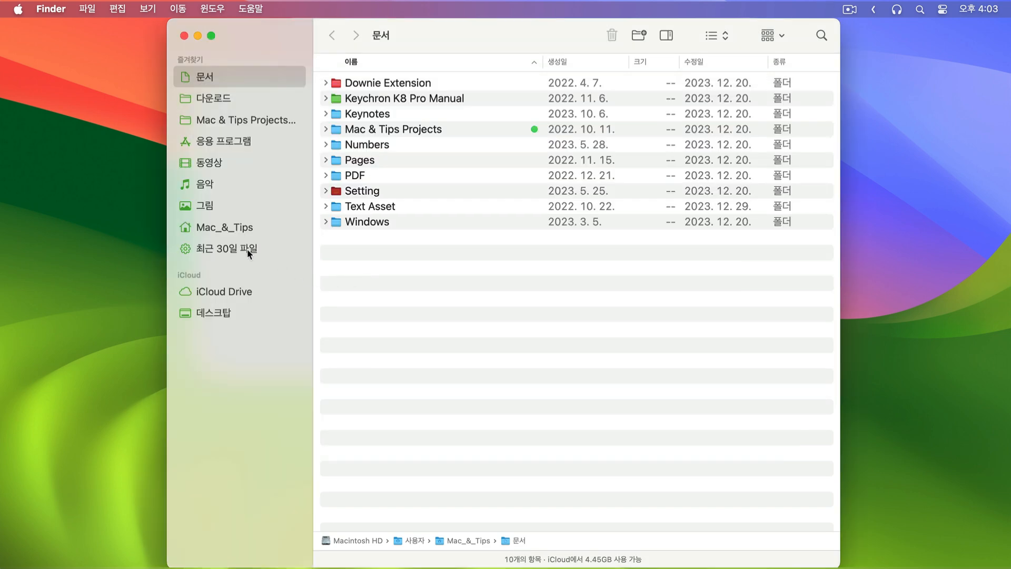
Edit the search criteria of the 최근 30일 파일 smart folder, setting the period to the last 10 days.
click(248, 249)
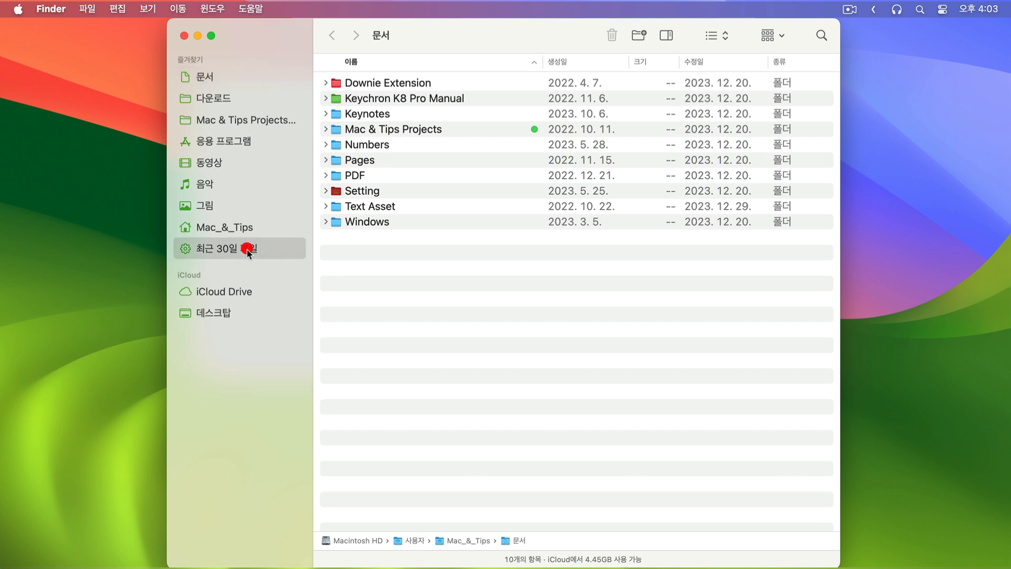
right_click(280, 252)
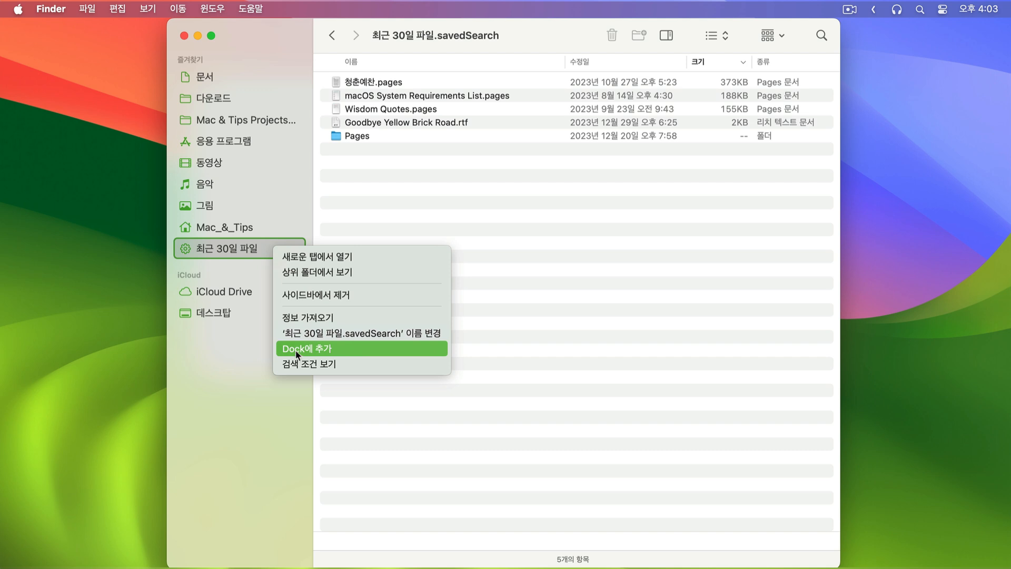
click(358, 363)
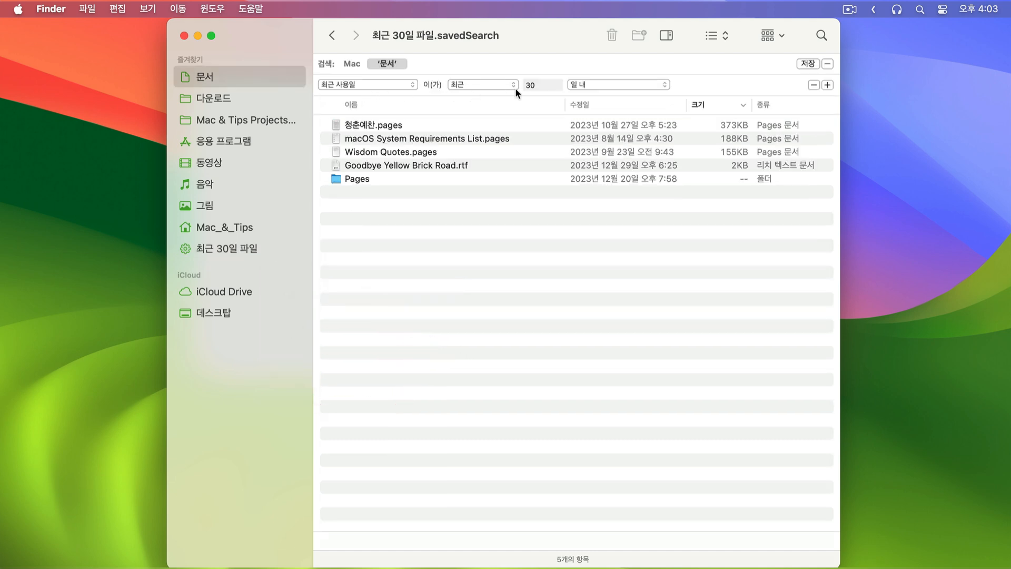
double_click(541, 85)
key(BackSpace)
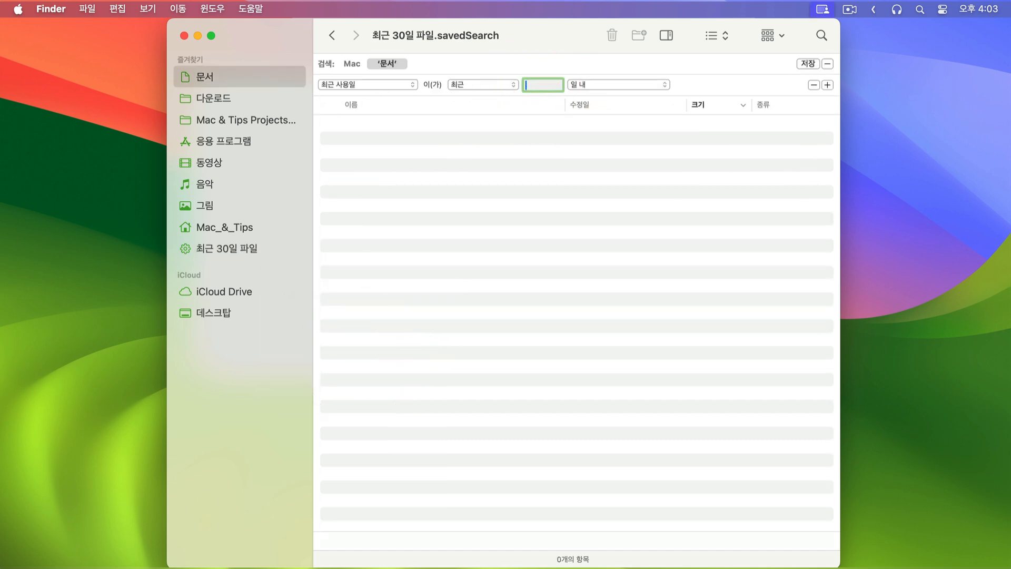
text(10)
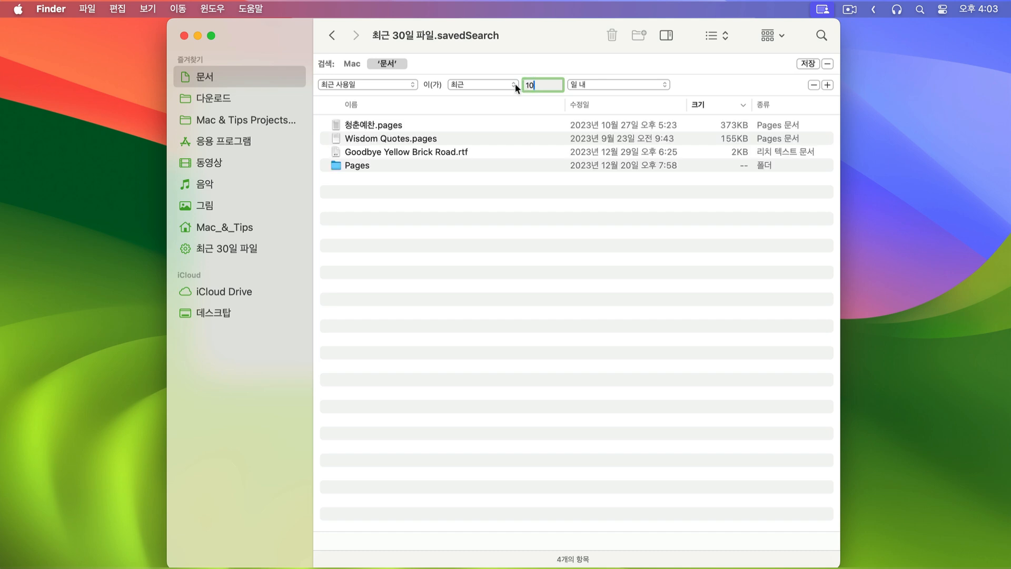
Rename the 최근 30일 파일 smart folder to 최근 10일 파일.
right_click(254, 248)
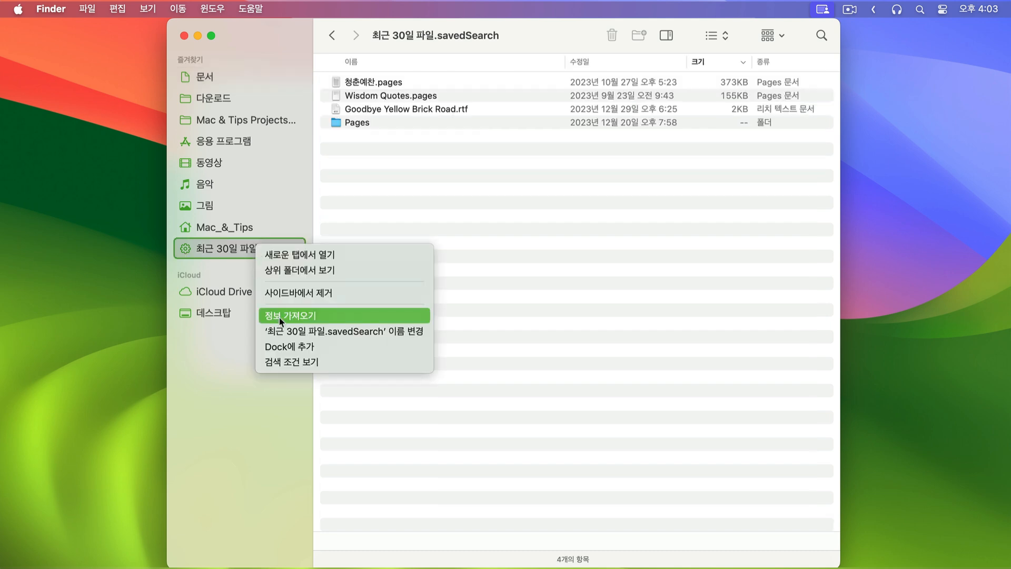
click(293, 330)
click(232, 250)
key(BackSpace)
key(BackSpace)
text(10)
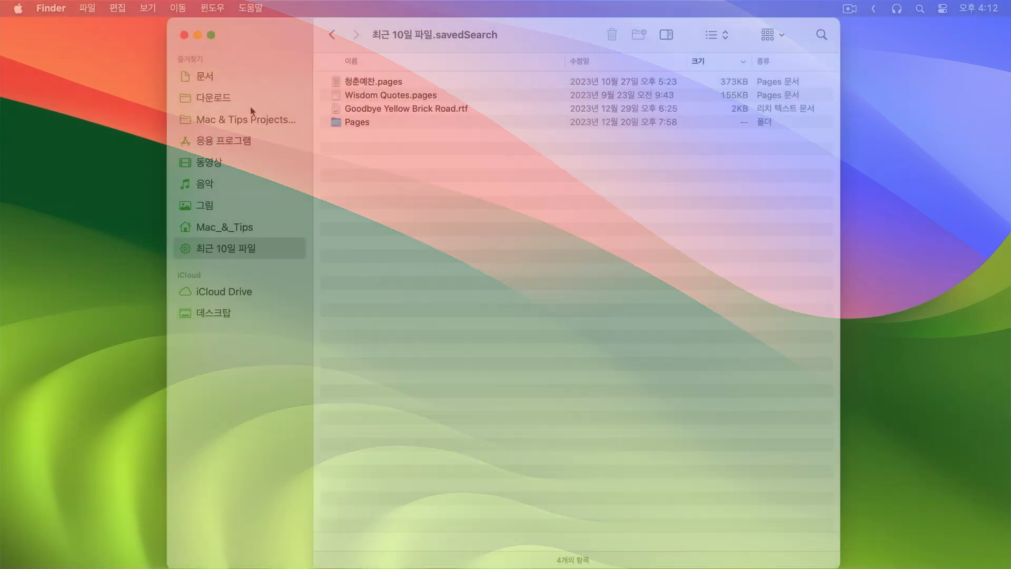
Create another new smart folder from the 문서 folder and add a search criterion row to it.
click(184, 76)
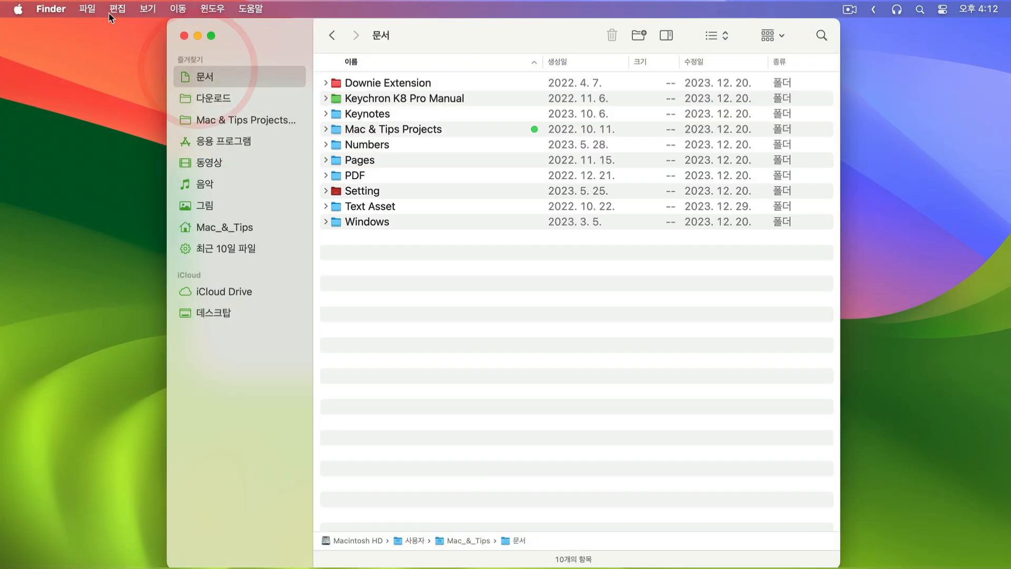
click(87, 9)
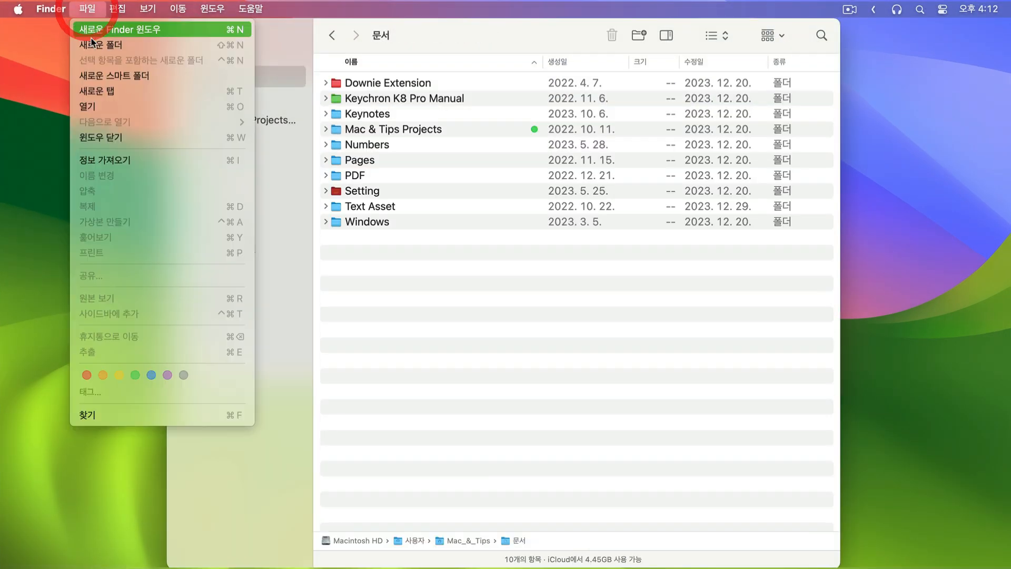
click(177, 74)
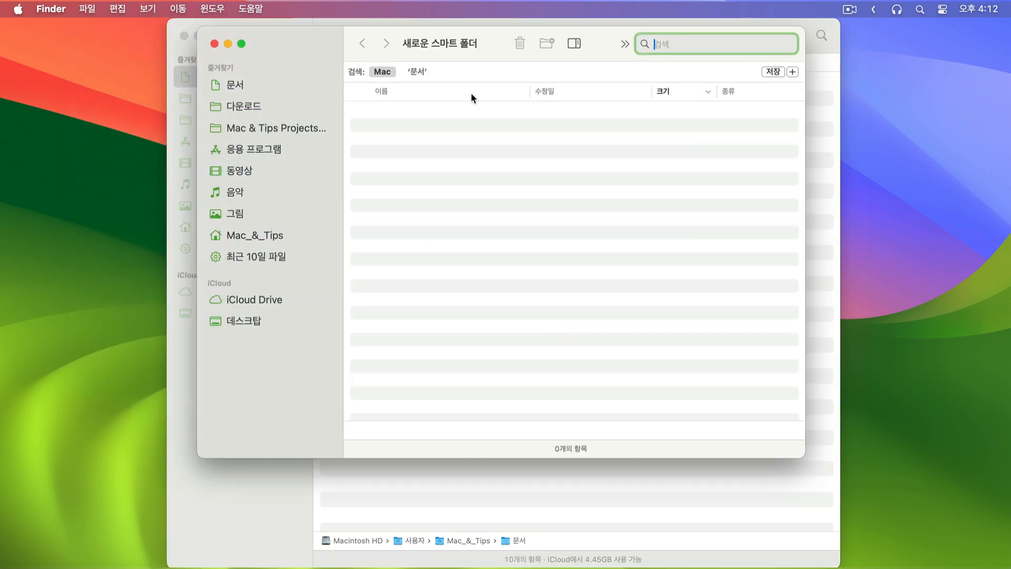
click(791, 72)
Set the criterion to files whose 생성일 is within the last 30 days.
click(442, 93)
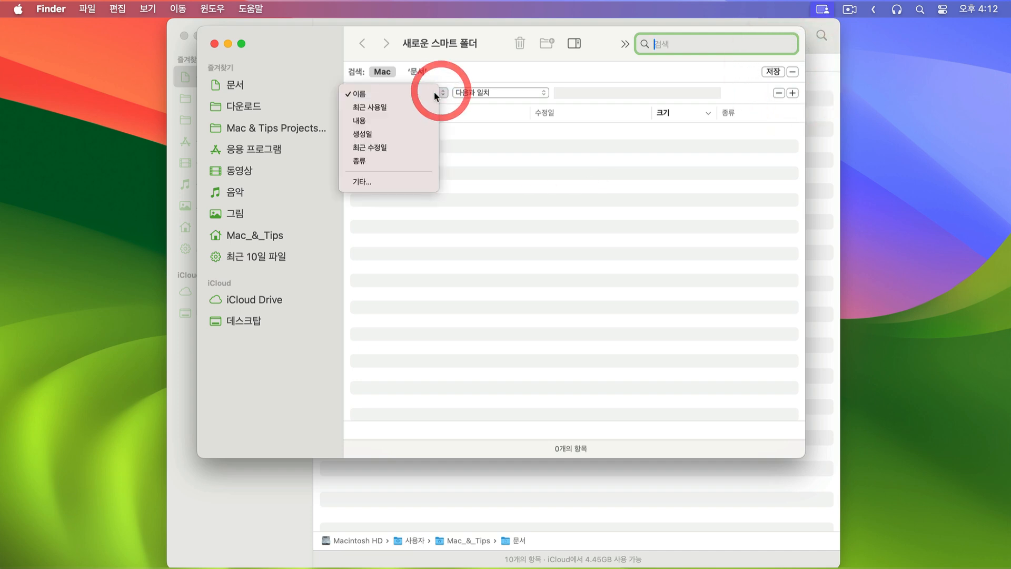
click(384, 134)
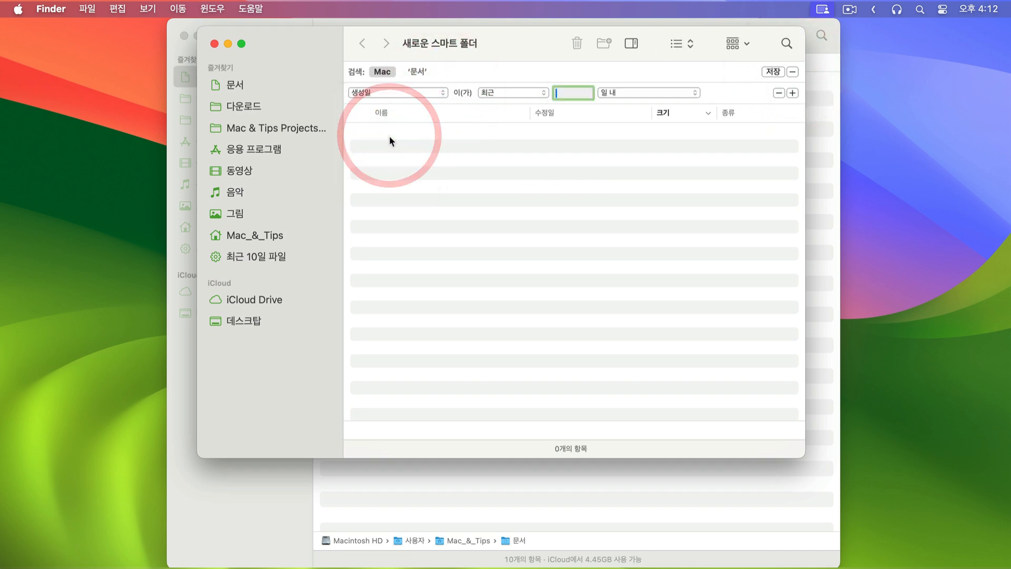
text(30)
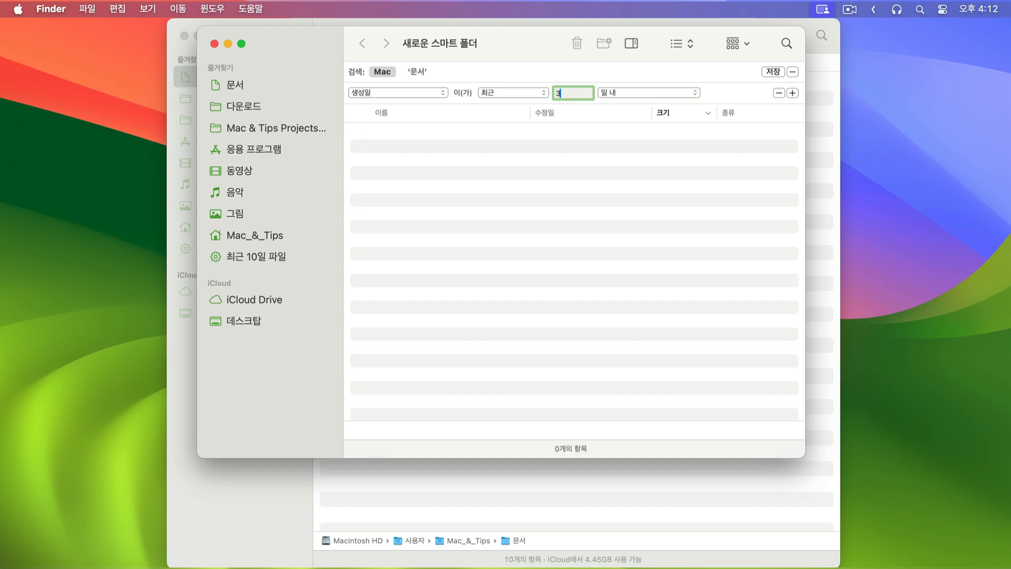
Change the criterion to files whose 최근 수정일 is within the last 30 days.
click(443, 92)
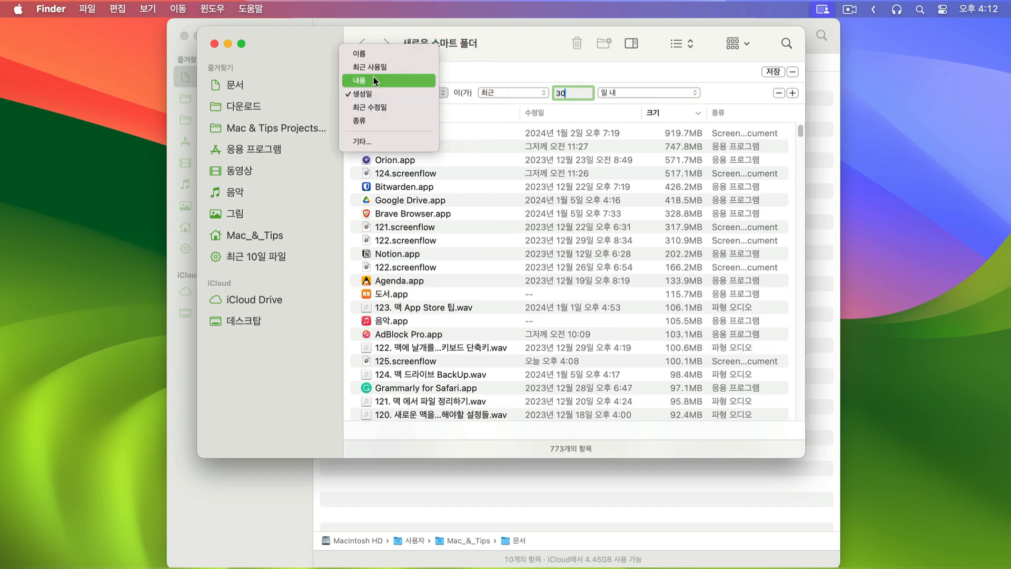
click(423, 111)
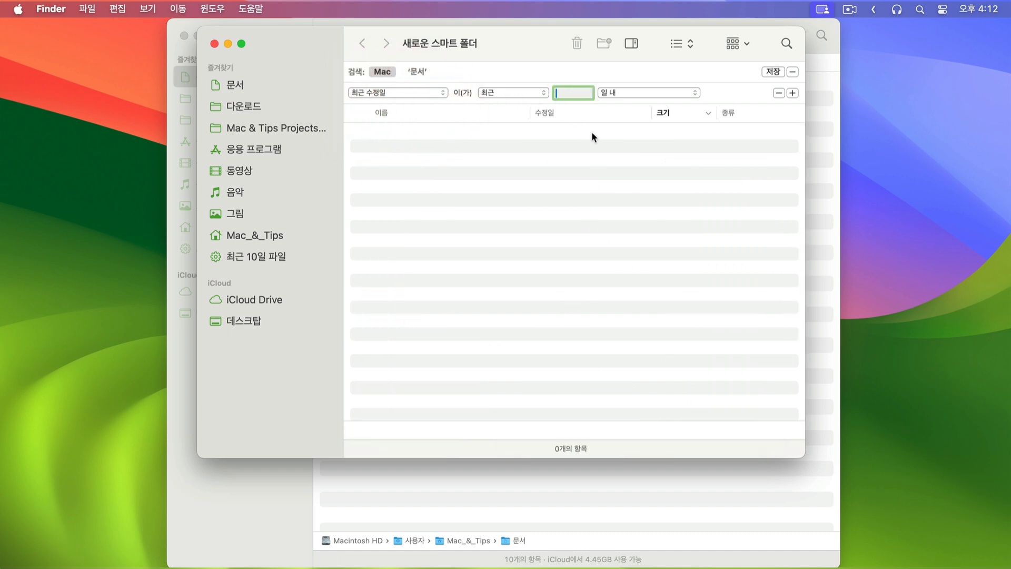
text(10)
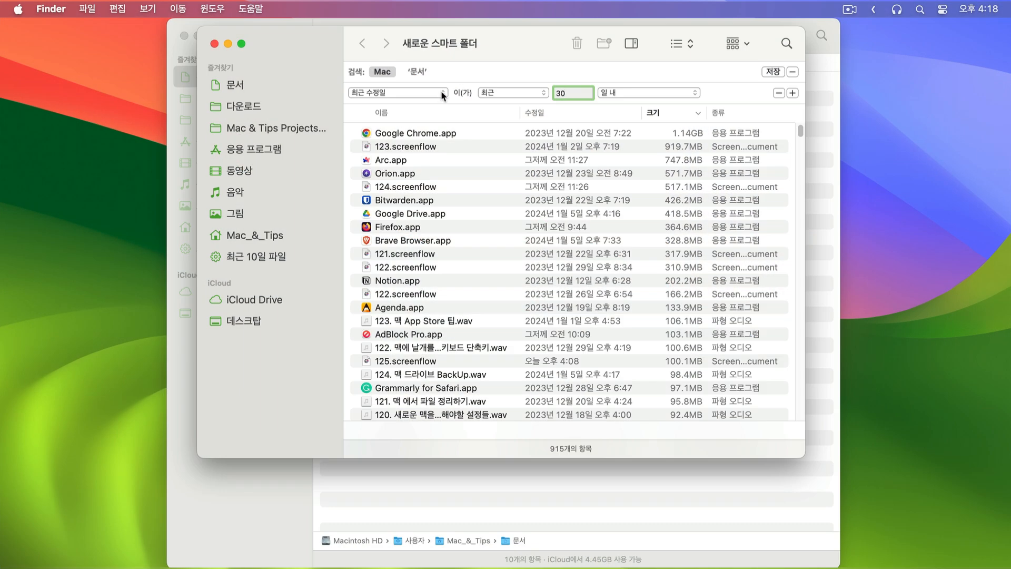
Change the criterion to 종류 and match files of the 문서 kind.
click(442, 91)
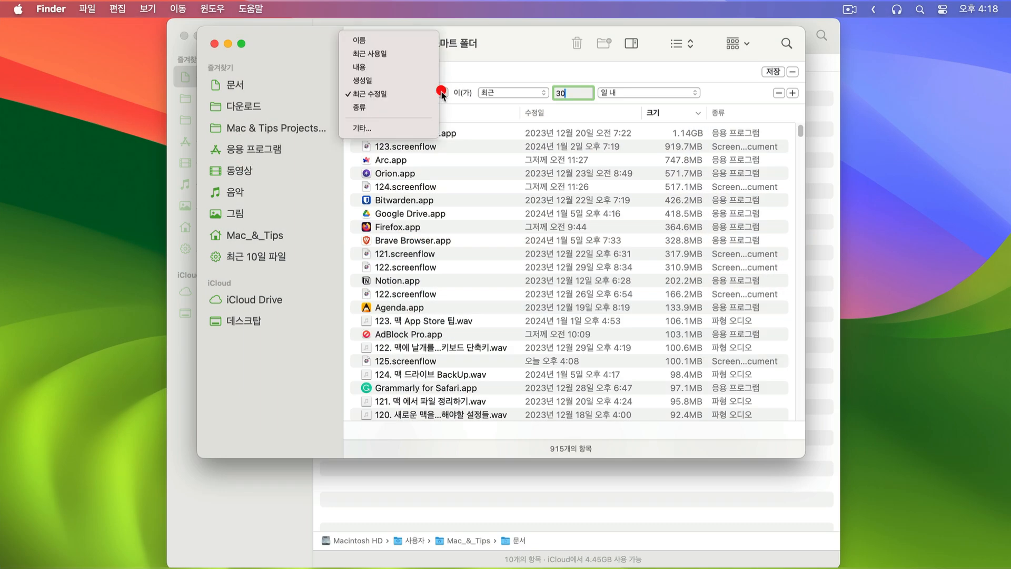
click(374, 106)
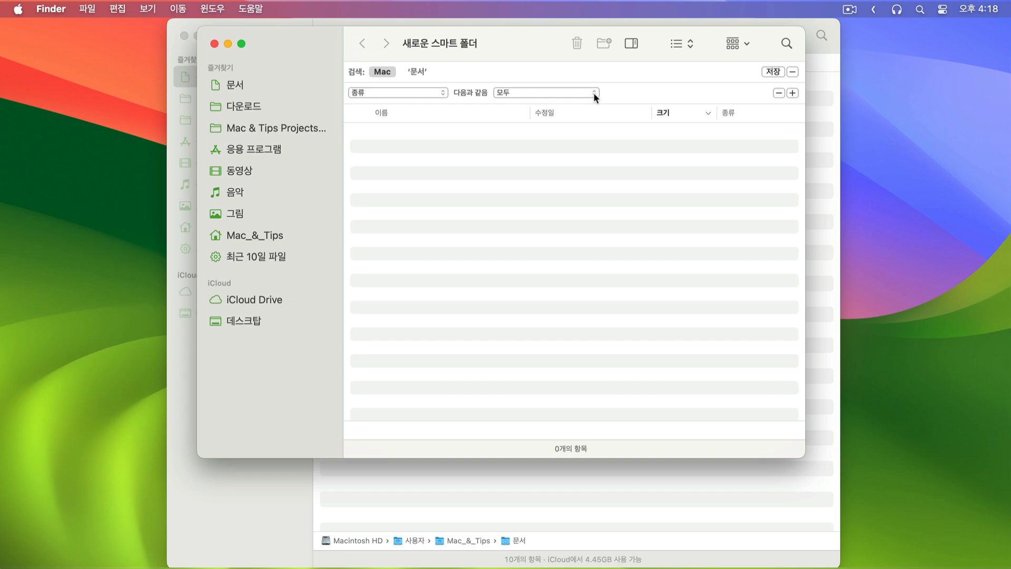
click(594, 94)
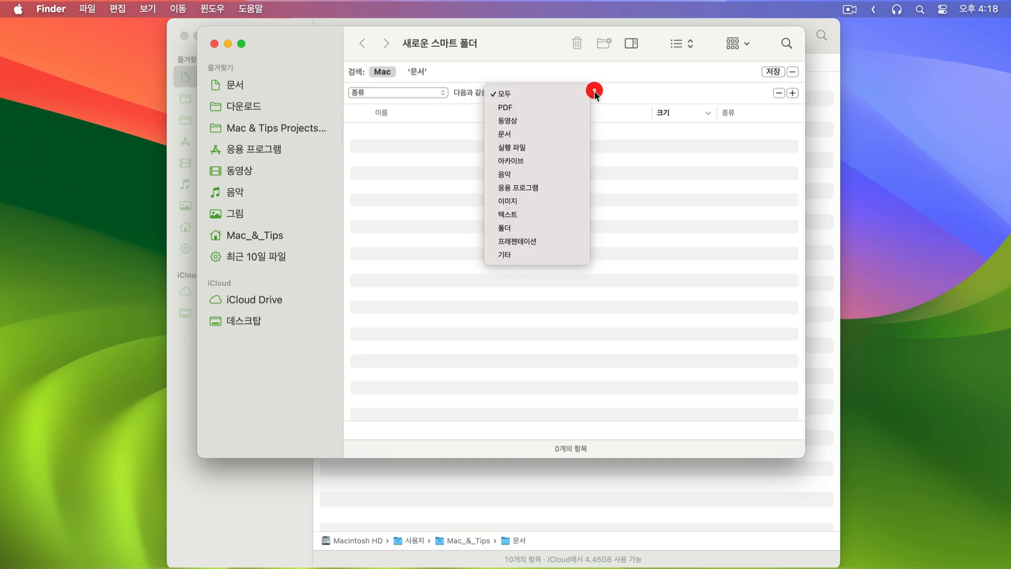
click(523, 133)
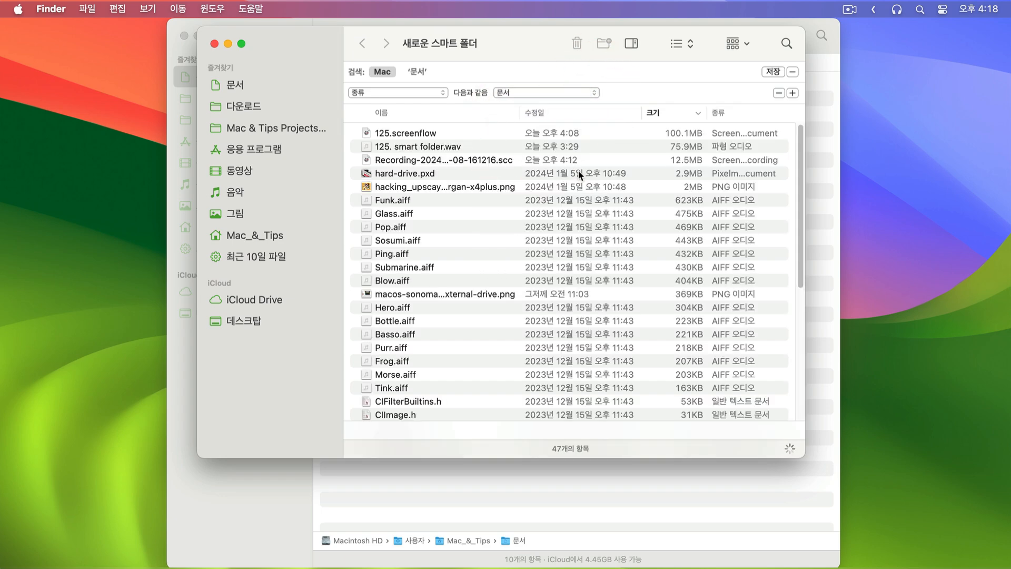
Set the 종류 criterion to 이미지, and replace that value with 기타 matching "pdf".
click(595, 92)
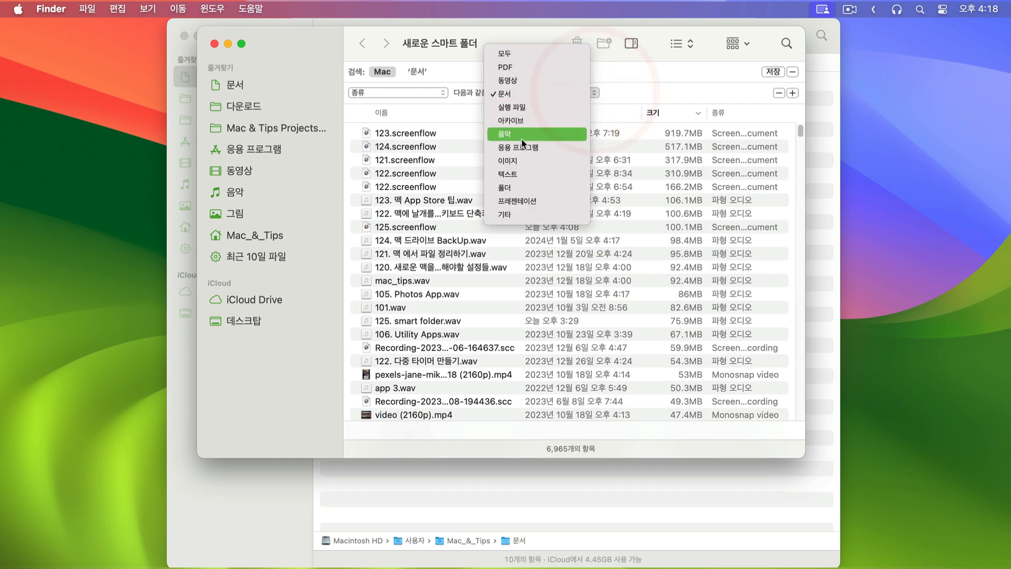
click(514, 160)
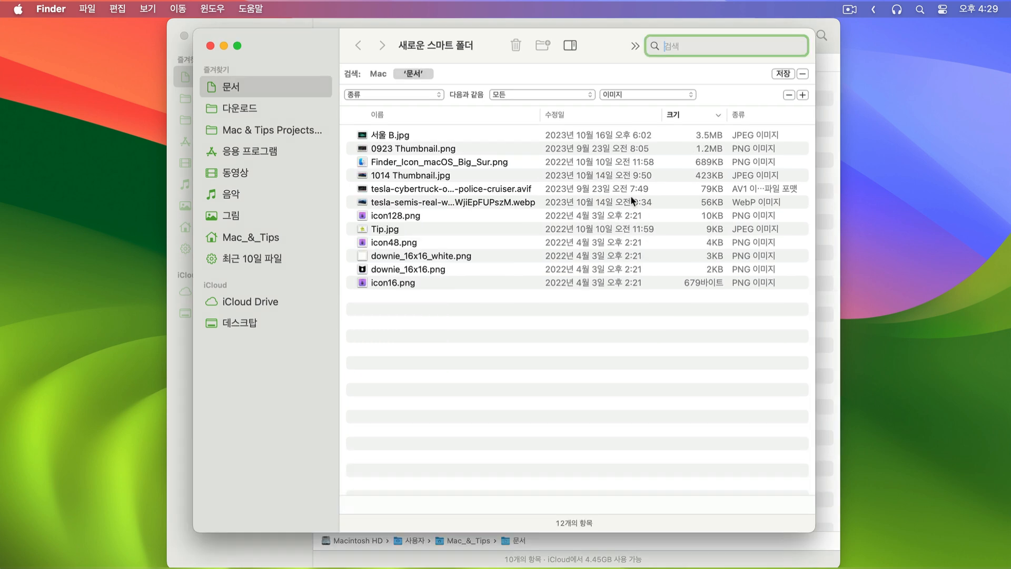
click(660, 95)
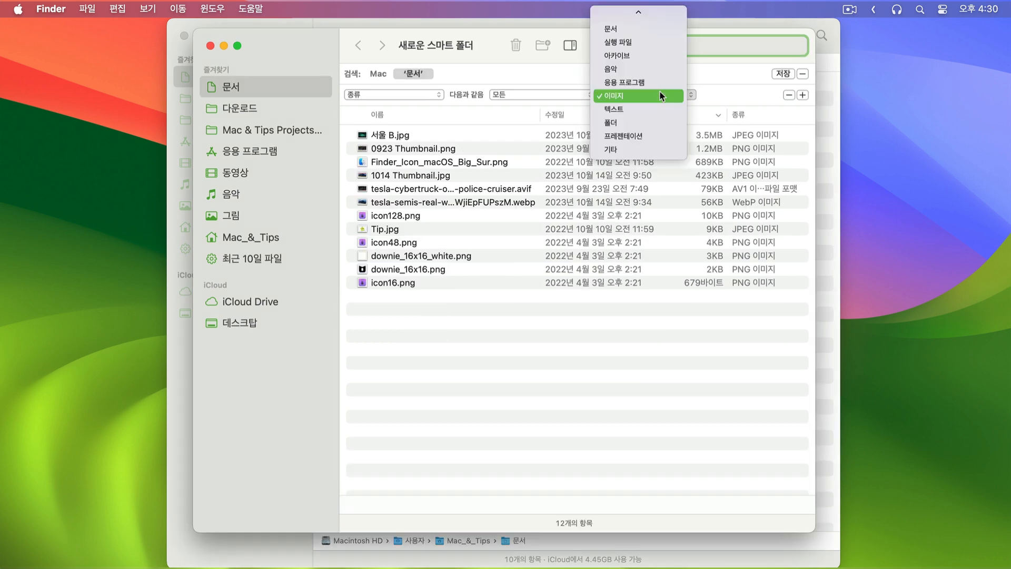
click(643, 150)
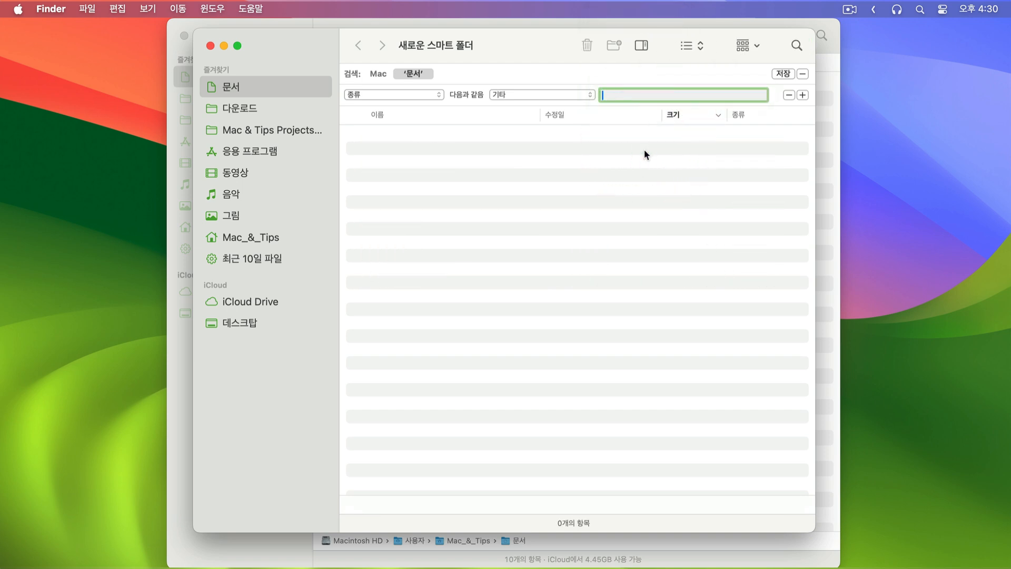
text(pdf)
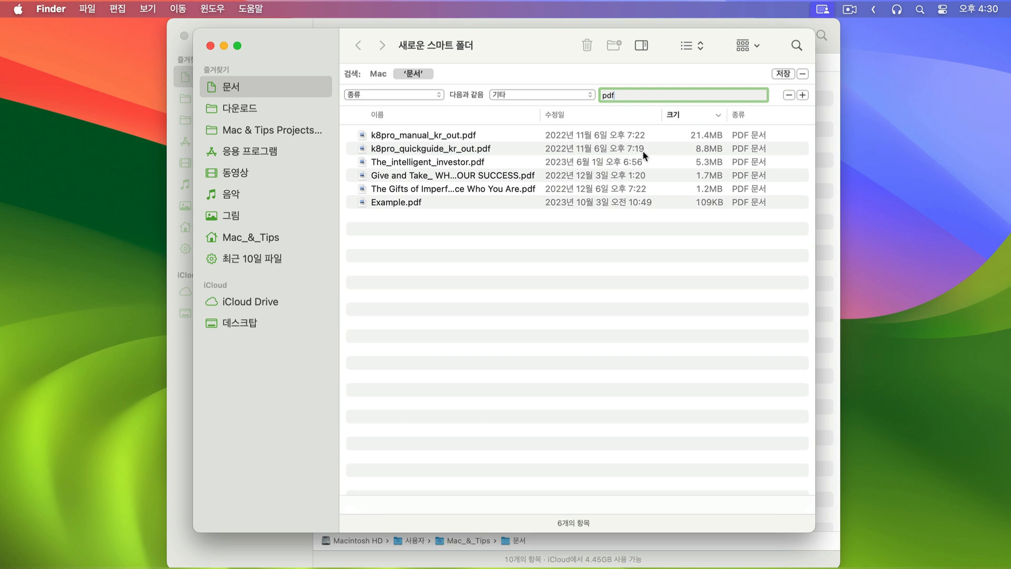
Add a second criterion that limits the PDFs to files whose 최근 사용일 is within the last 30 days.
click(802, 95)
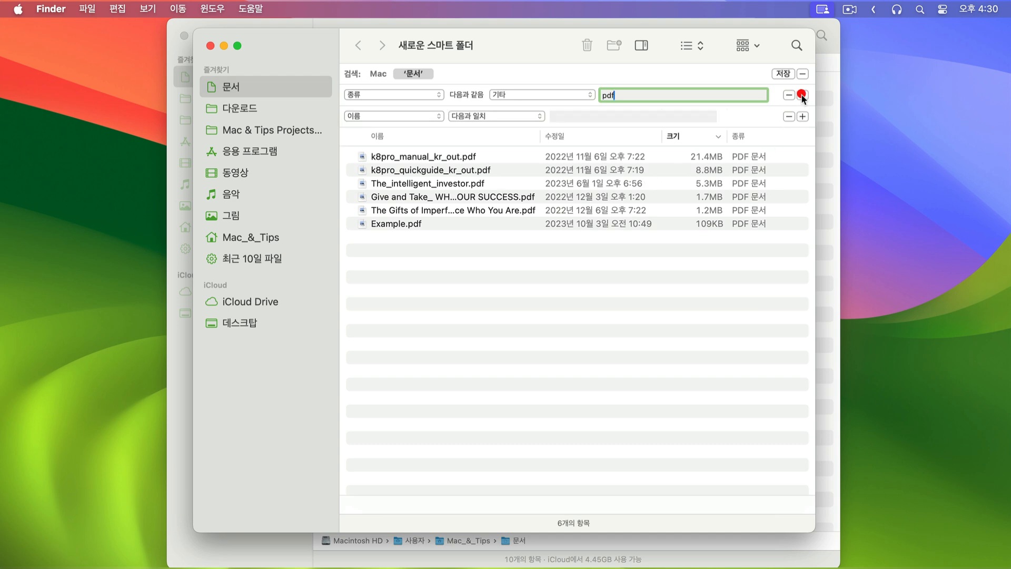
click(416, 115)
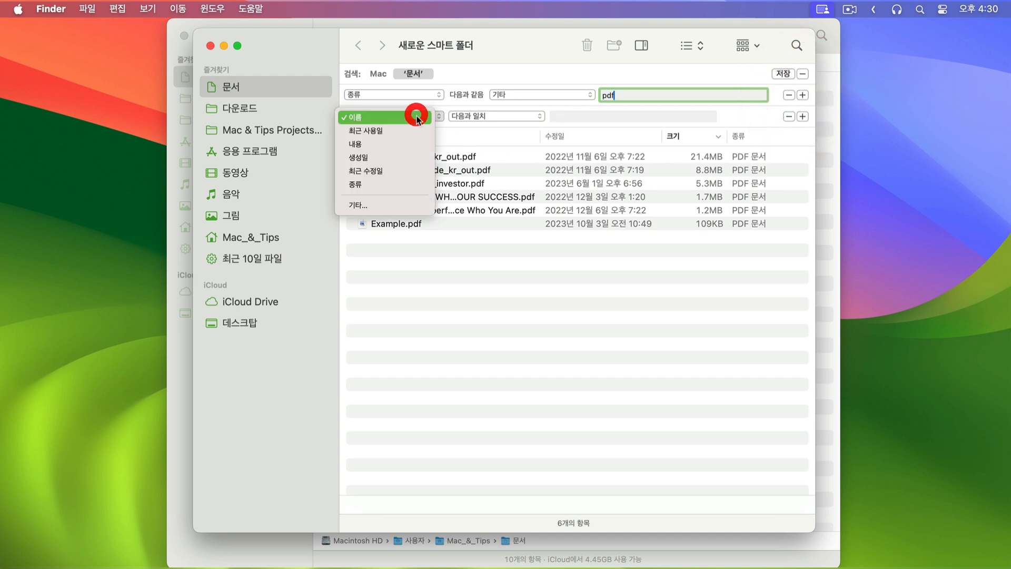
click(410, 131)
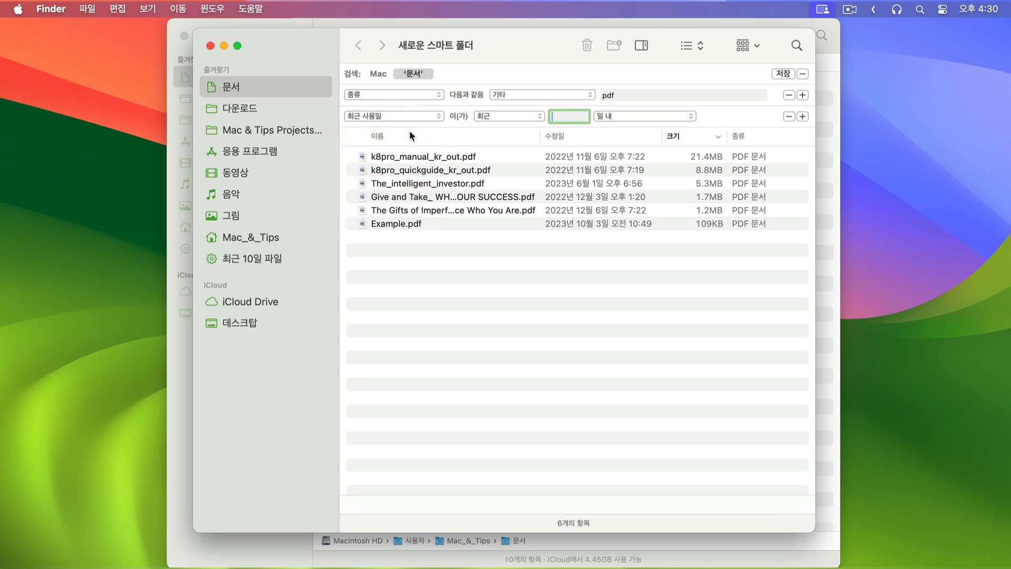
text(30)
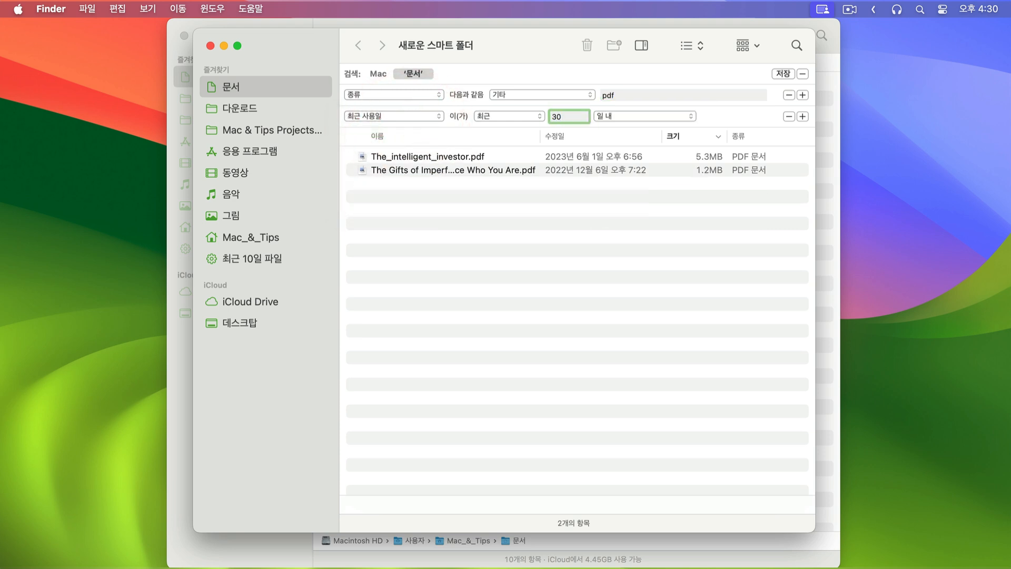
key(Return)
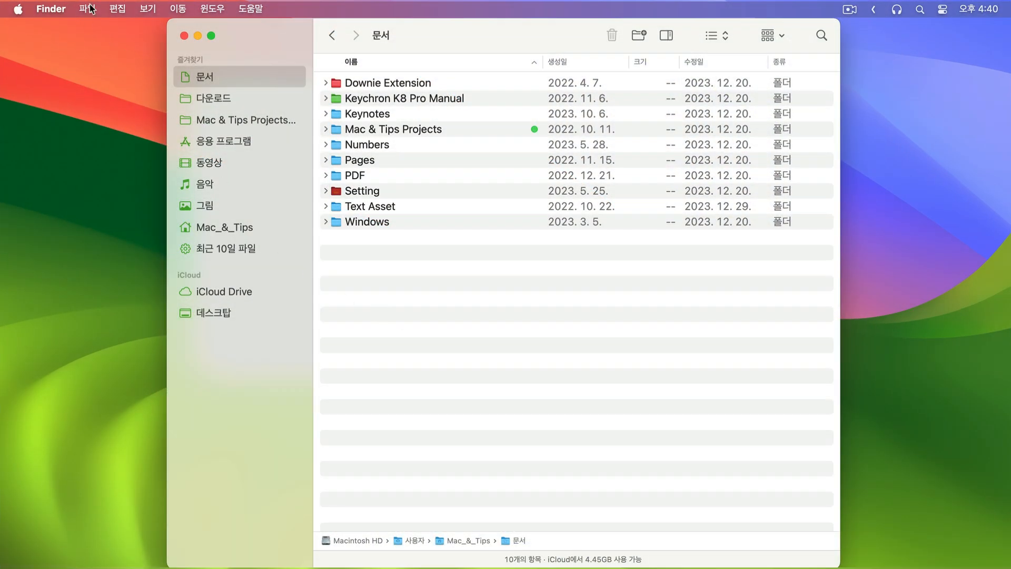
Create a new smart folder, limit its search to the 문서 folder and add a criterion row.
click(88, 9)
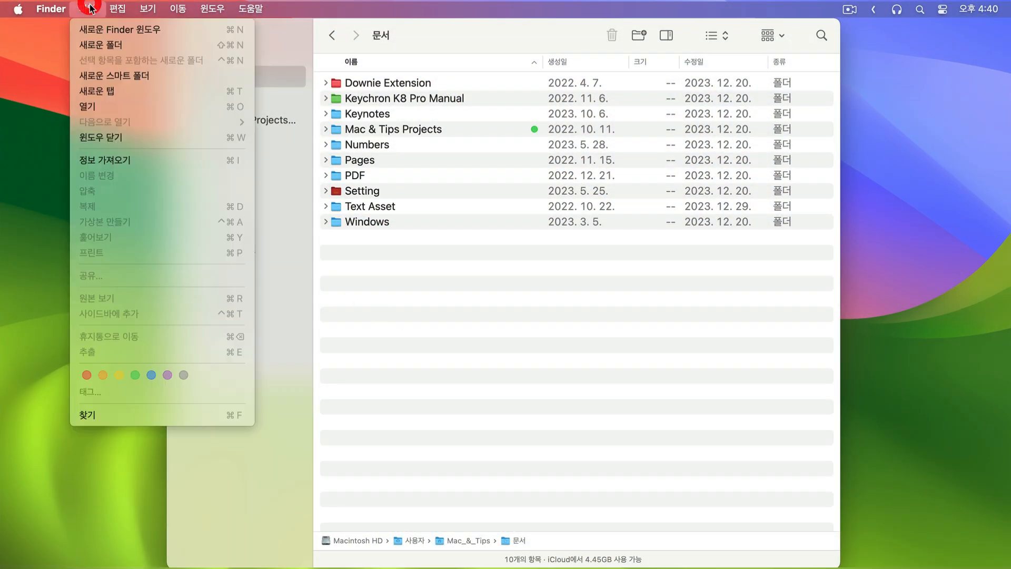
click(149, 75)
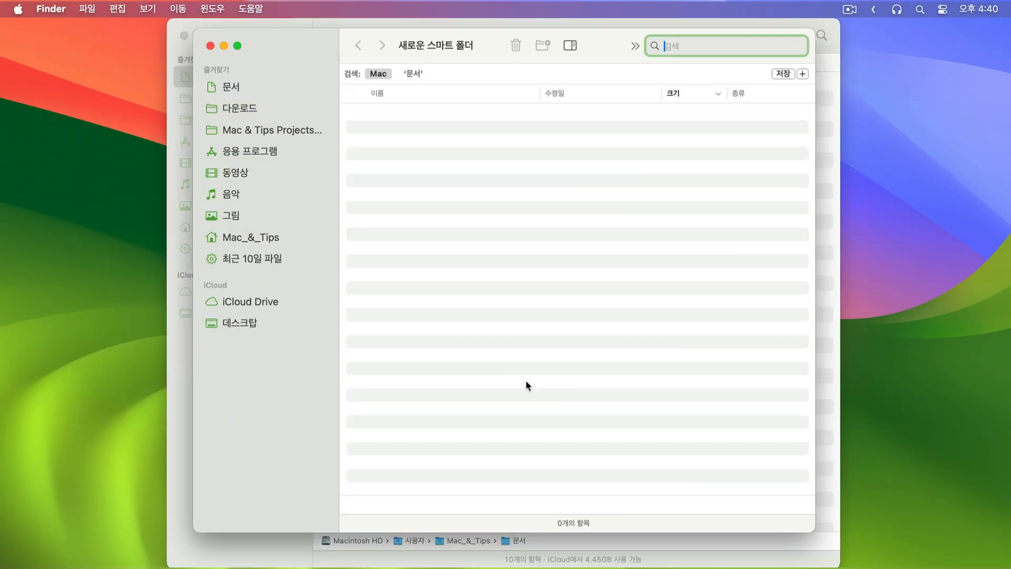
click(415, 74)
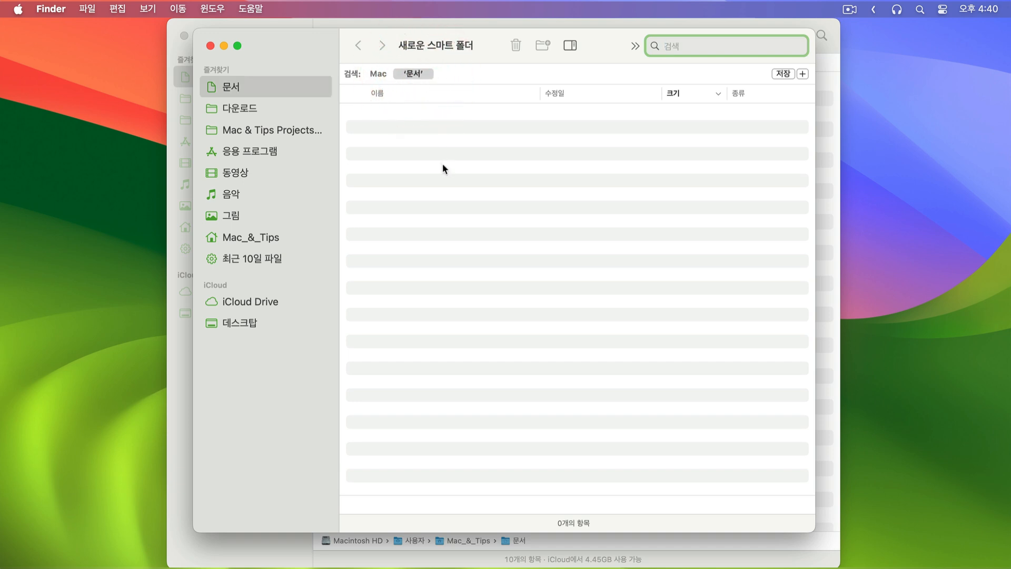
click(802, 74)
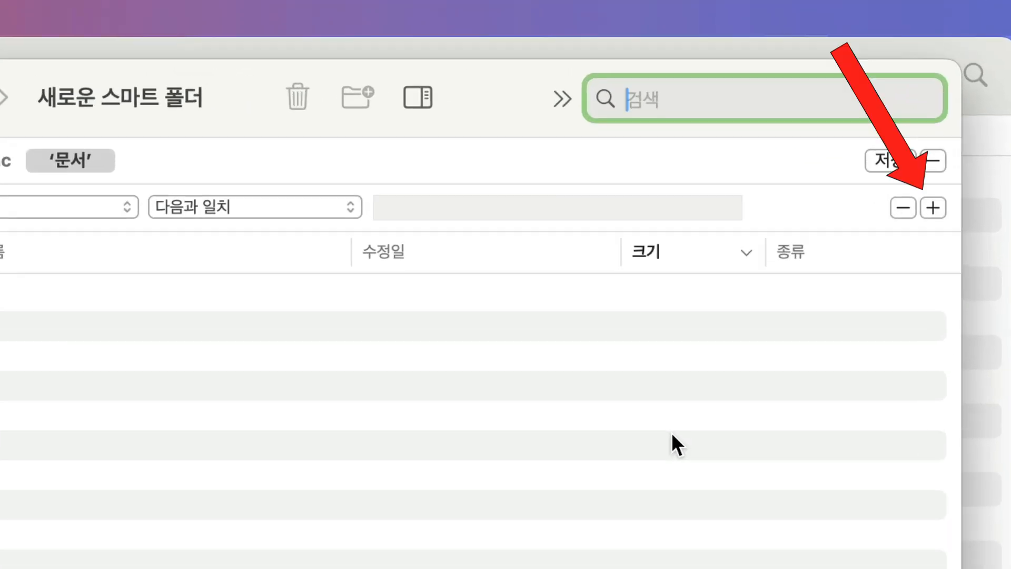
Add a nested condition group matching 일부 and set its first criterion to 종류, 기타, "pages".
key(alt)
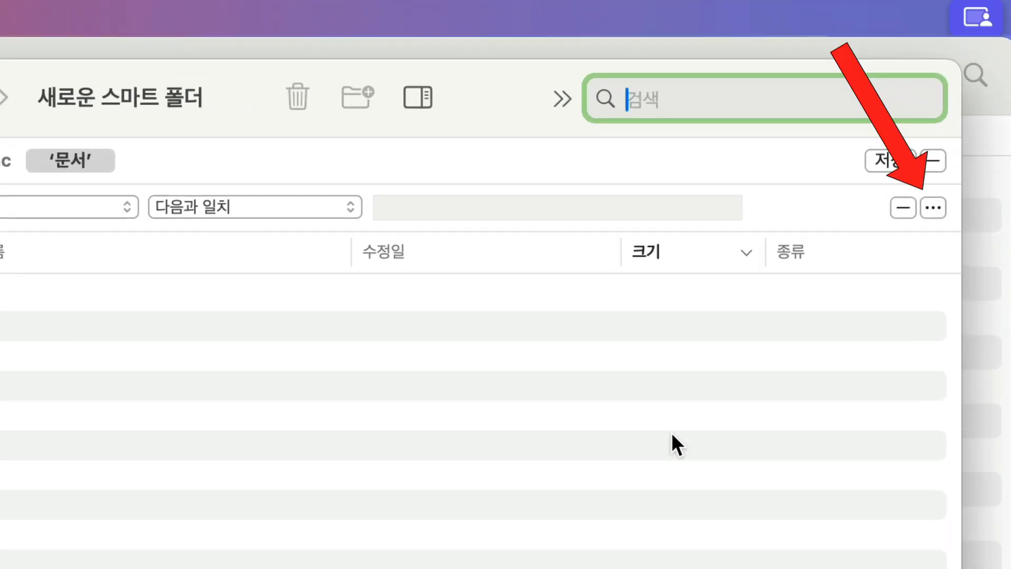
alt+click(933, 210)
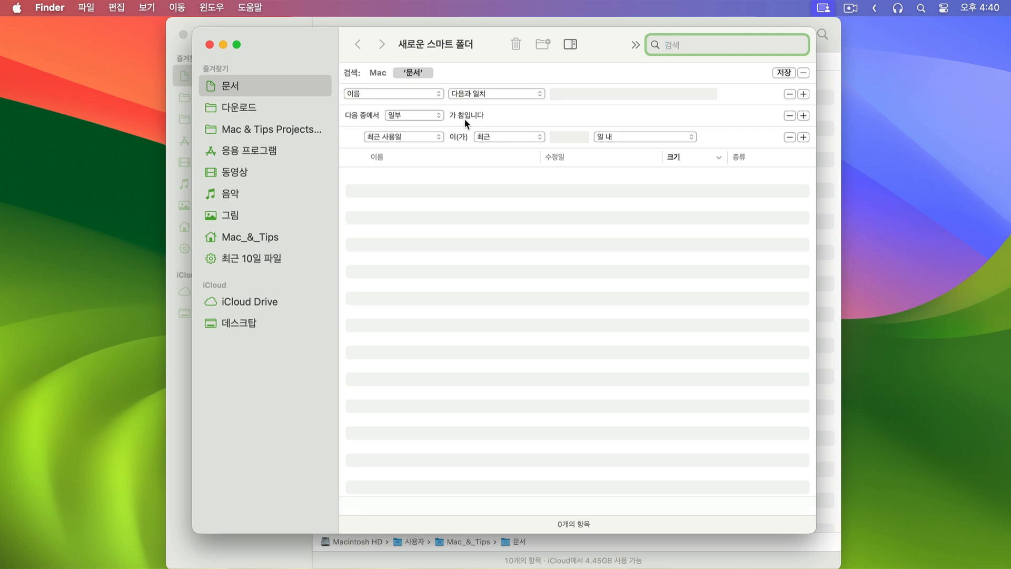
click(430, 133)
click(388, 188)
click(574, 138)
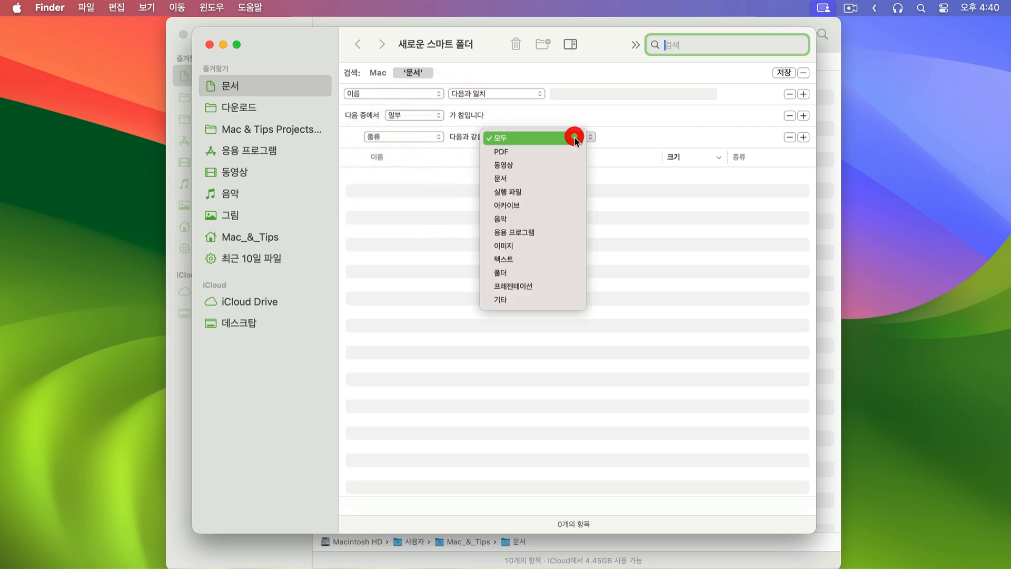
click(513, 299)
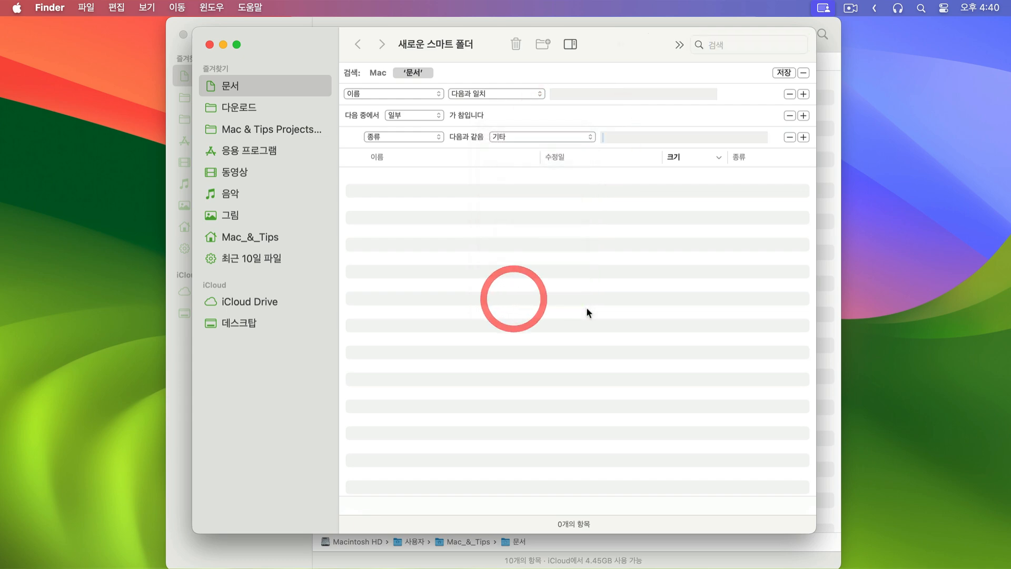
text(pages)
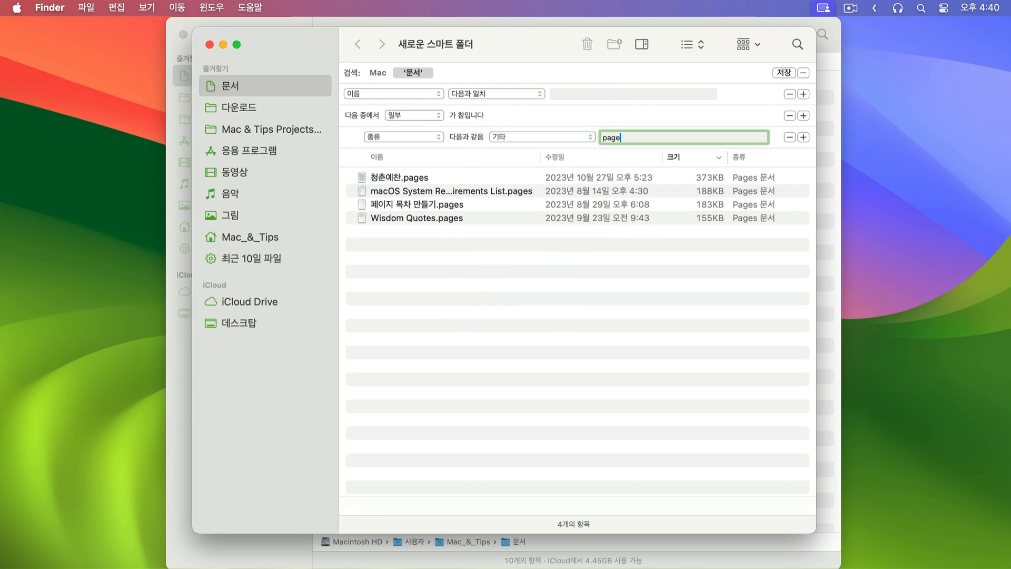
Add a second criterion of 종류, 기타, "text" to the group and remove the empty 이름 criterion row.
click(803, 138)
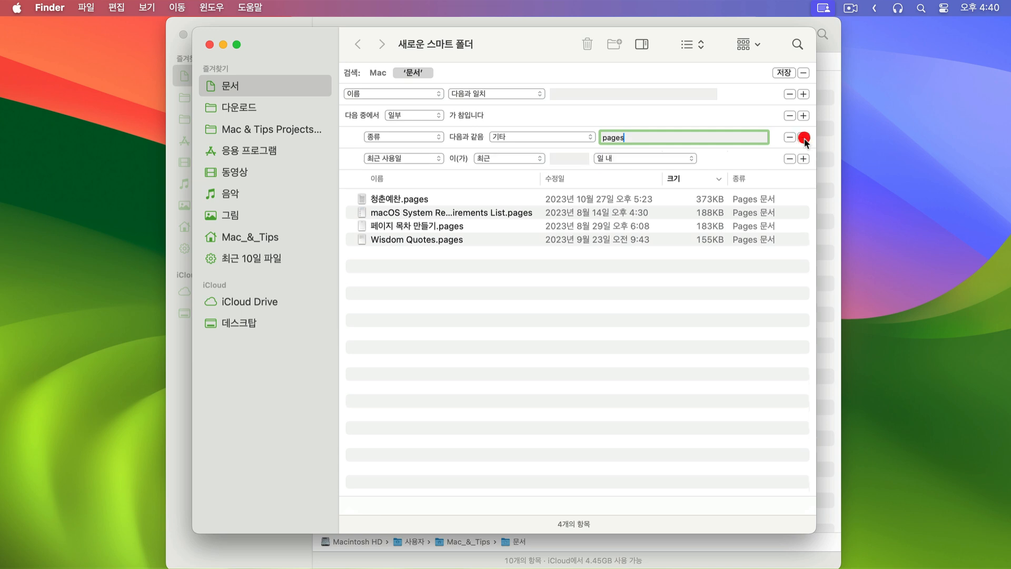
click(434, 159)
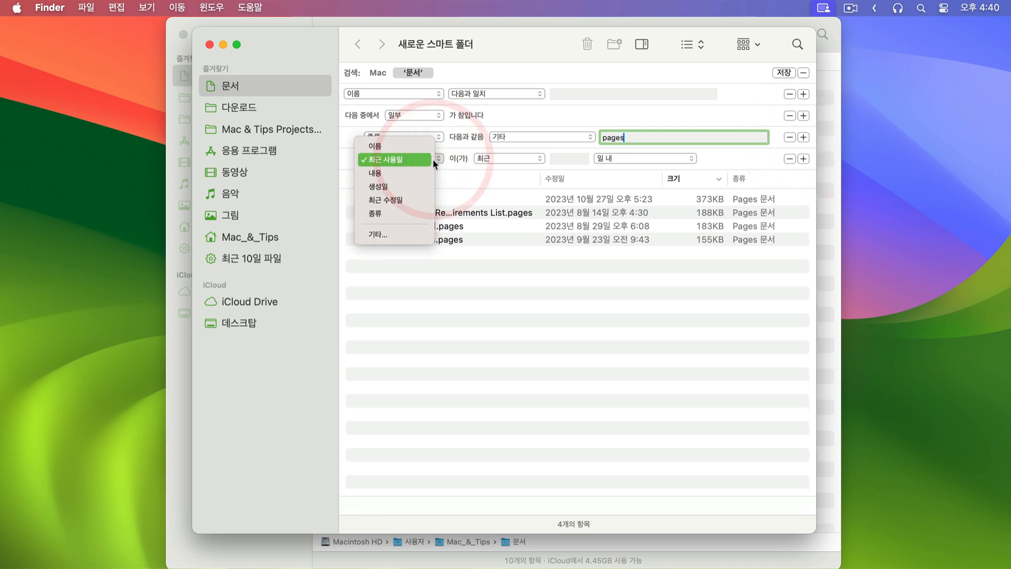
click(376, 213)
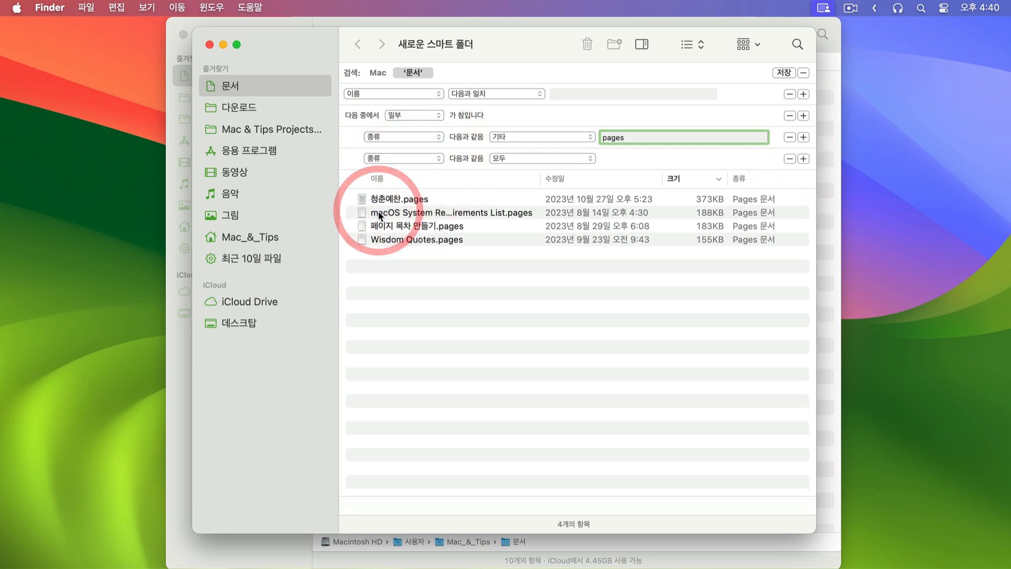
click(519, 158)
click(515, 320)
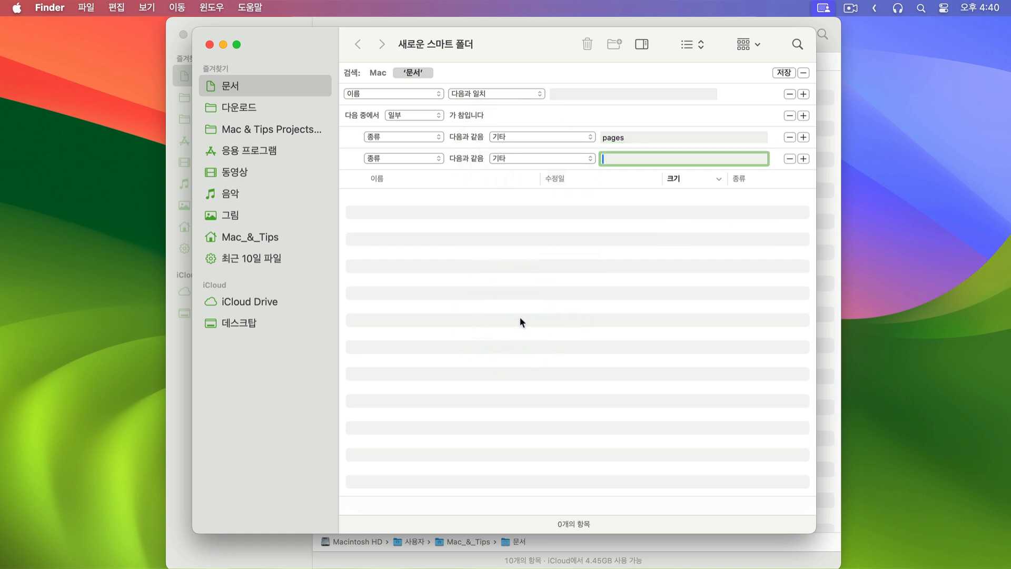
text(text)
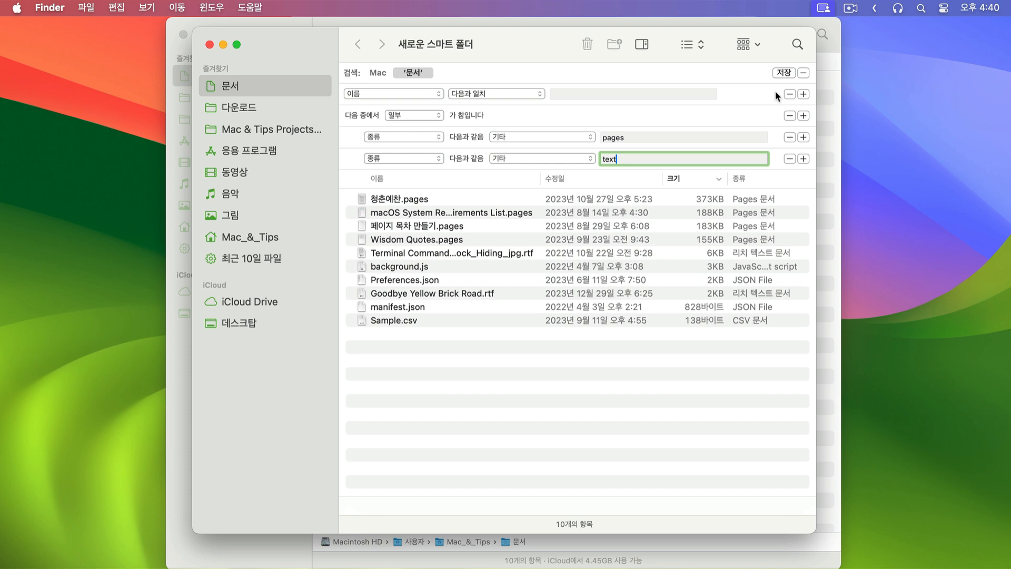
click(789, 93)
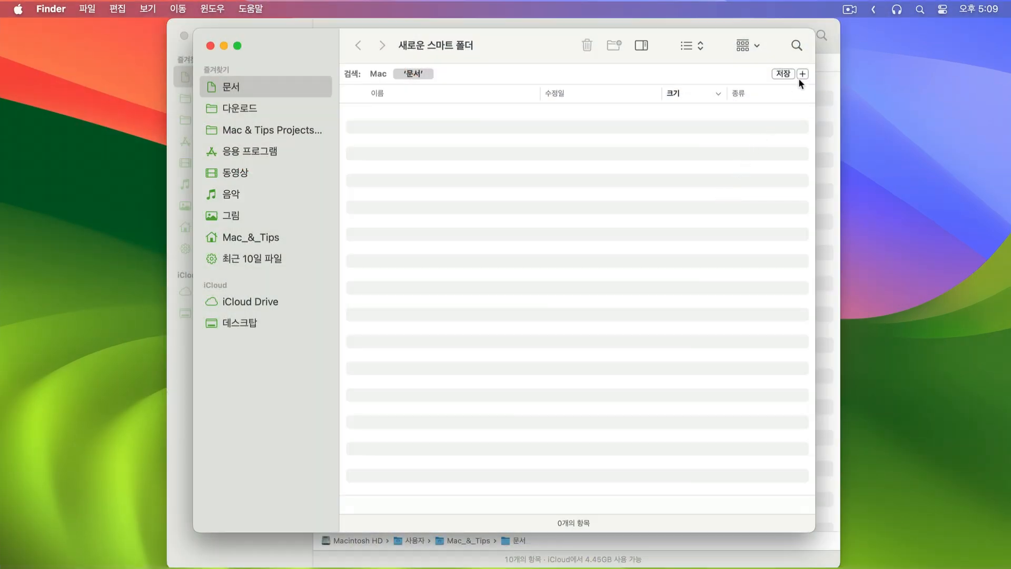
Add a criterion row to the empty smart folder and browse the full list of other search attributes.
click(802, 74)
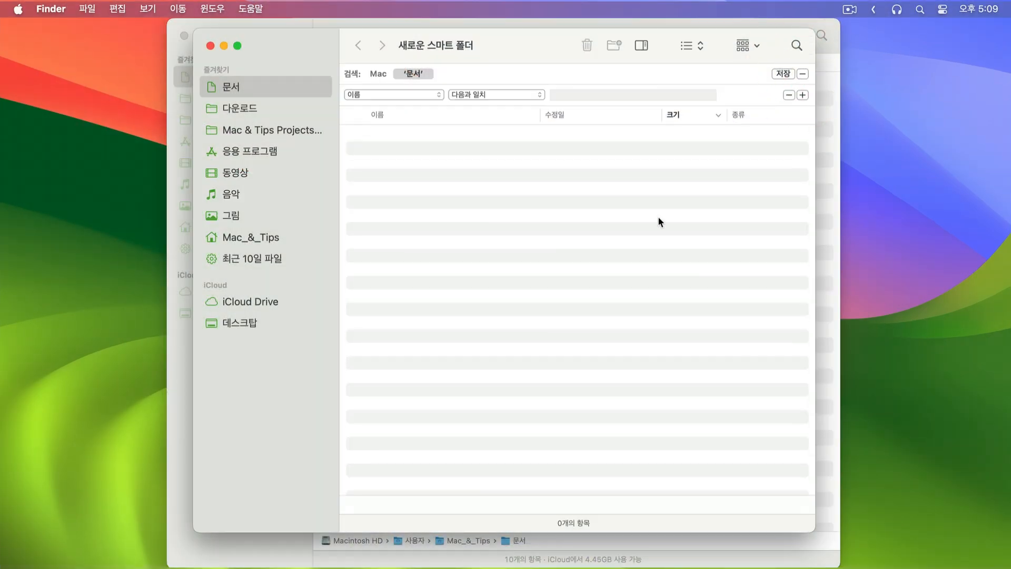
click(441, 97)
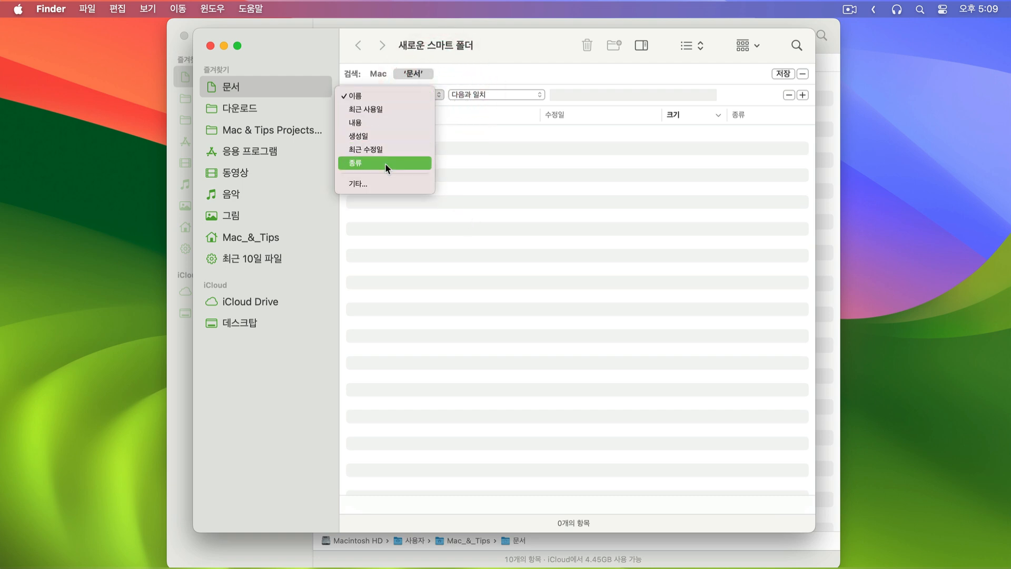
click(401, 186)
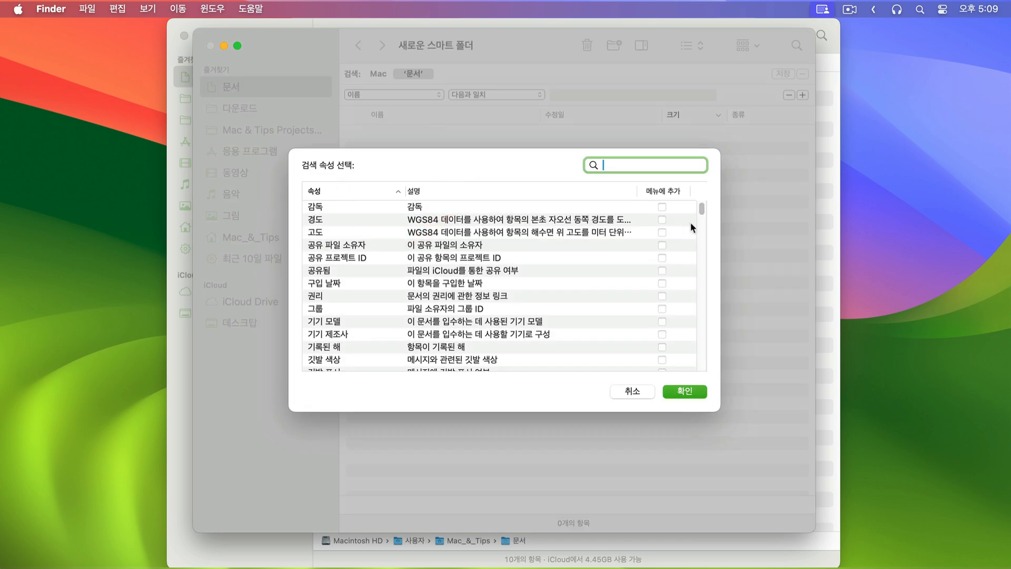
drag(700, 206, 693, 264)
Search the attributes for 크기, add 파일 크기 to the criteria menu and apply it.
click(620, 166)
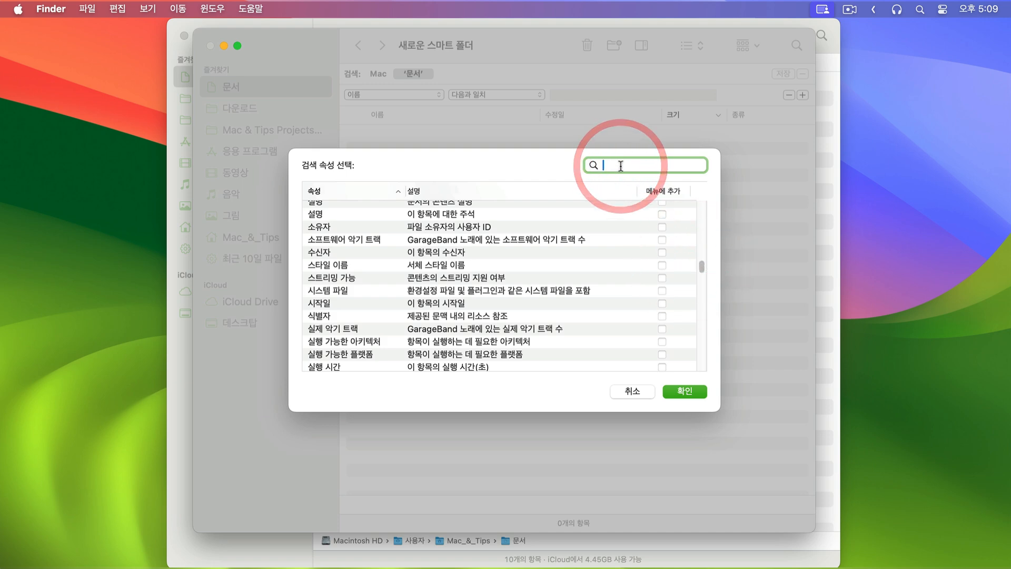
text(크기)
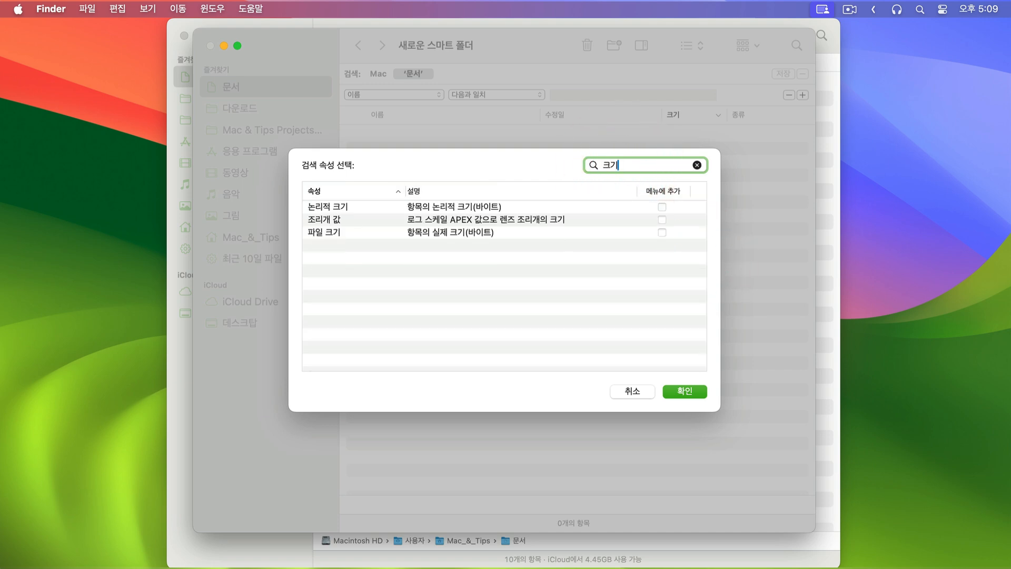
click(427, 233)
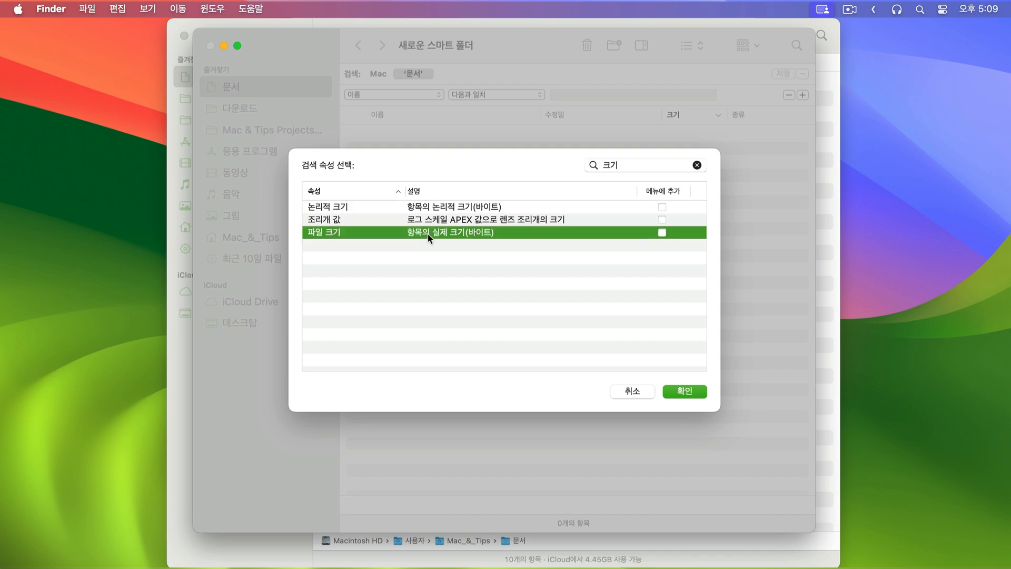
click(662, 233)
click(685, 391)
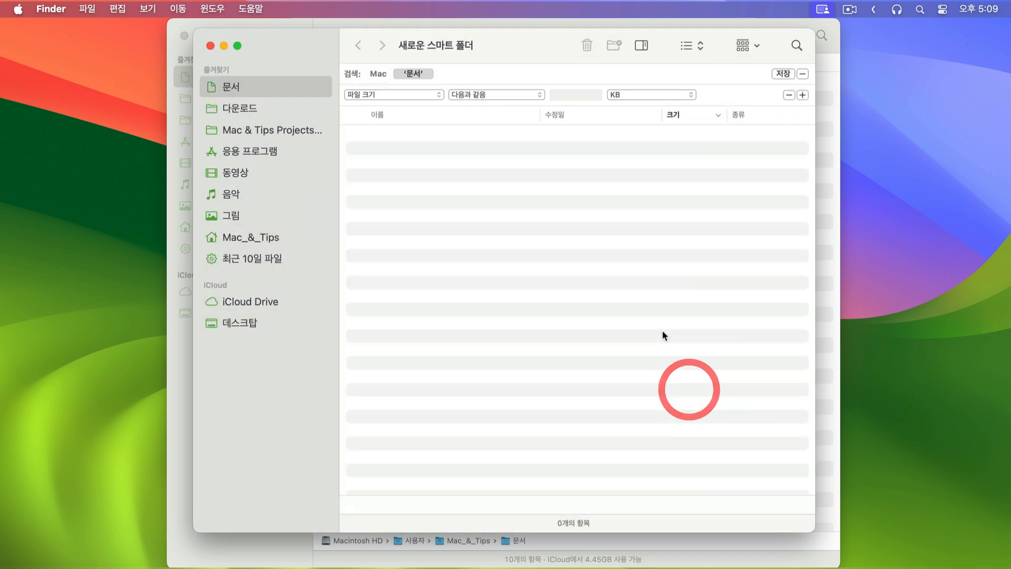
Set the 파일 크기 criterion to 다음보다 큼 with a value of 10 and change its size unit.
click(433, 94)
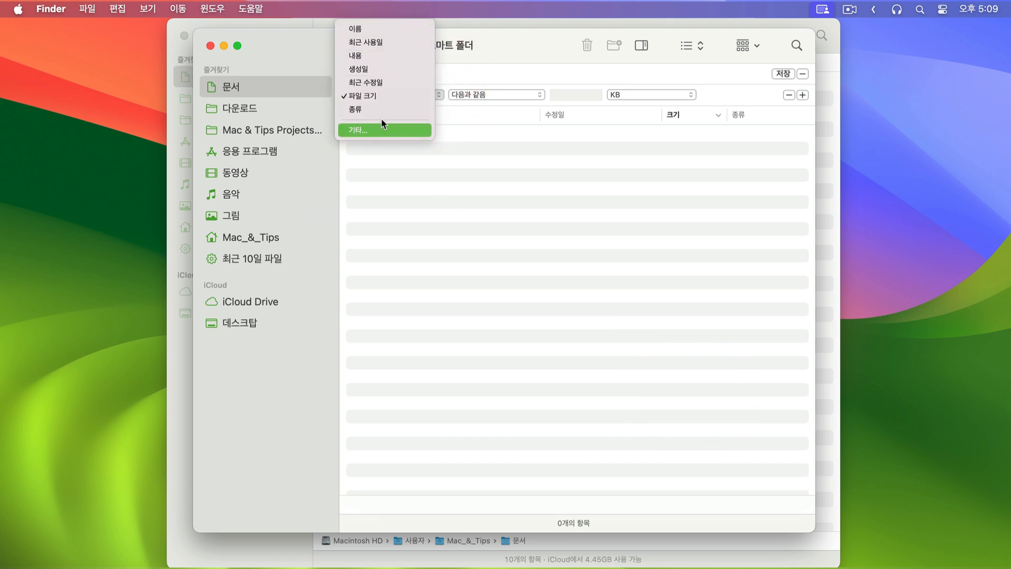
click(390, 95)
click(487, 95)
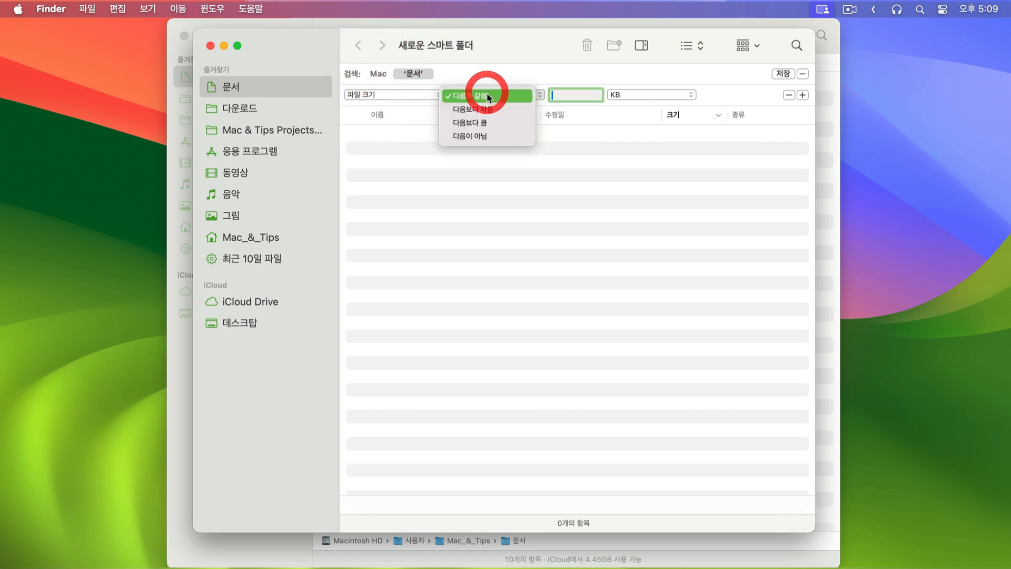
click(497, 122)
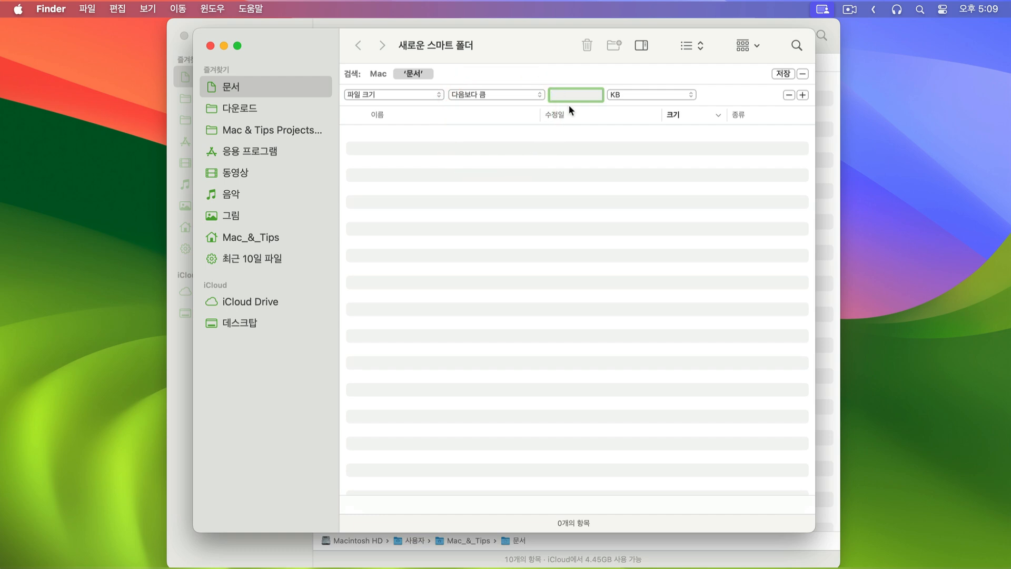
text(10)
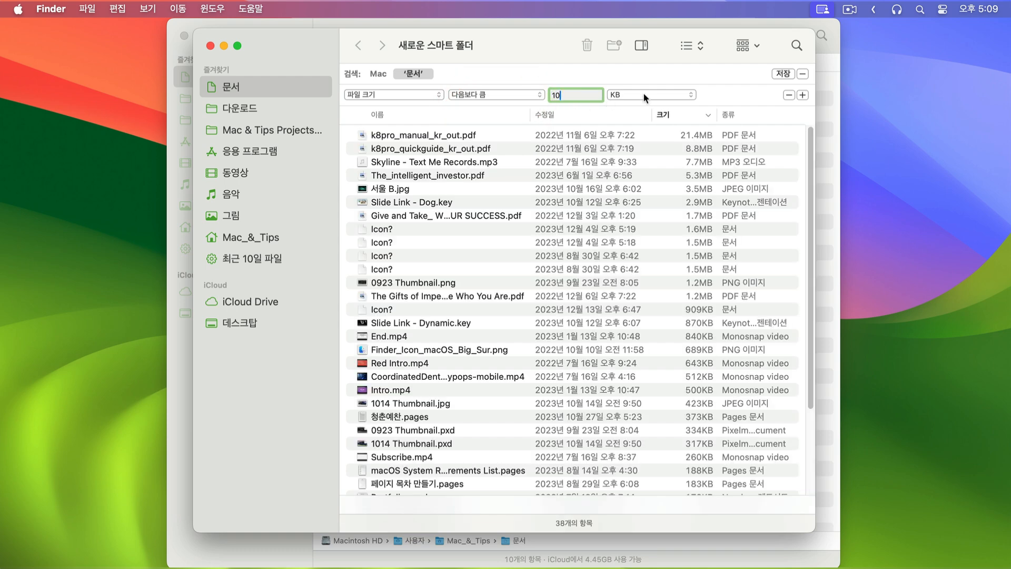
click(647, 93)
click(645, 107)
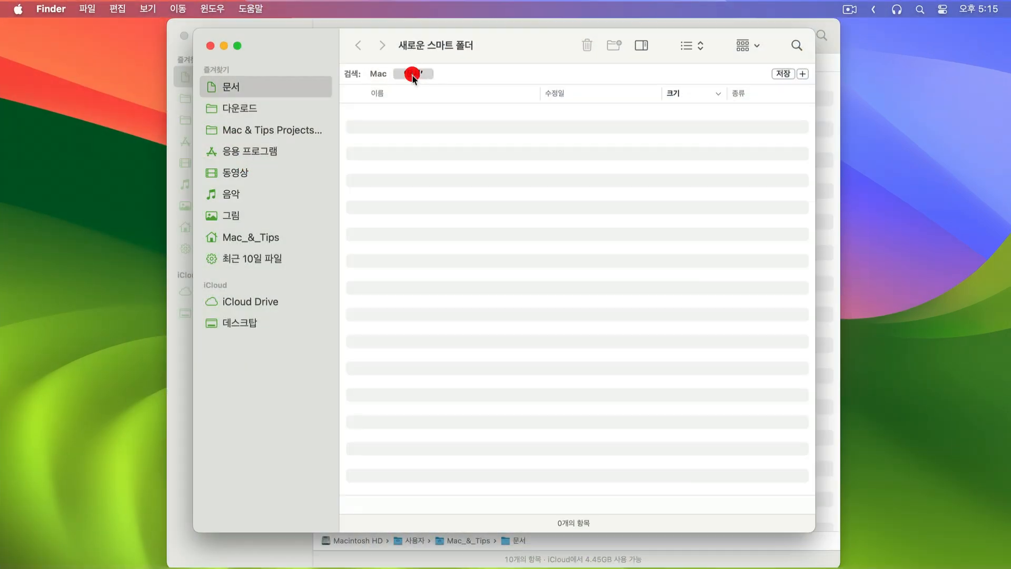
Add a 내용 criterion to the new smart folder that contains "굳세게 품고 위하여서 것이다".
click(803, 74)
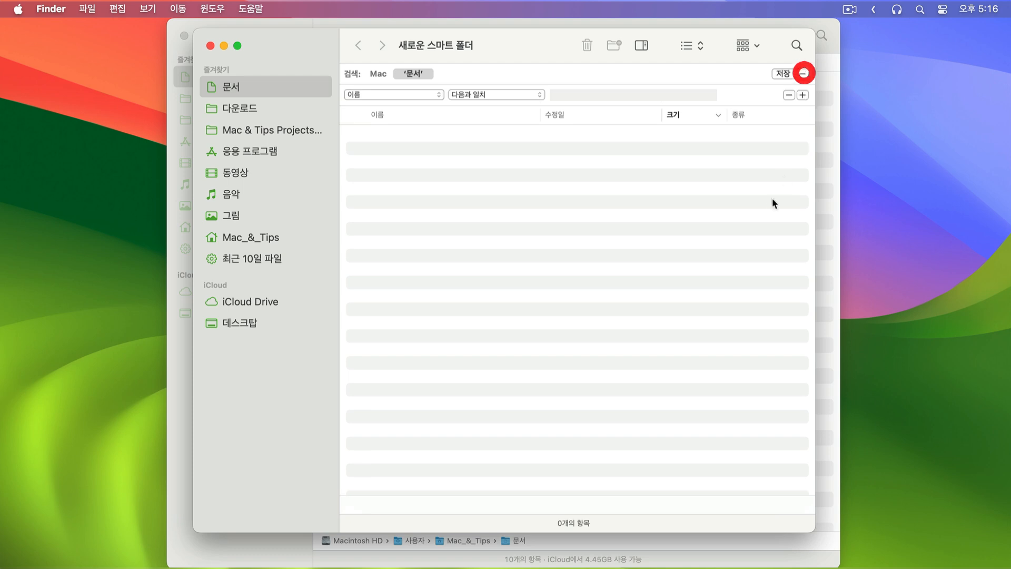
click(437, 95)
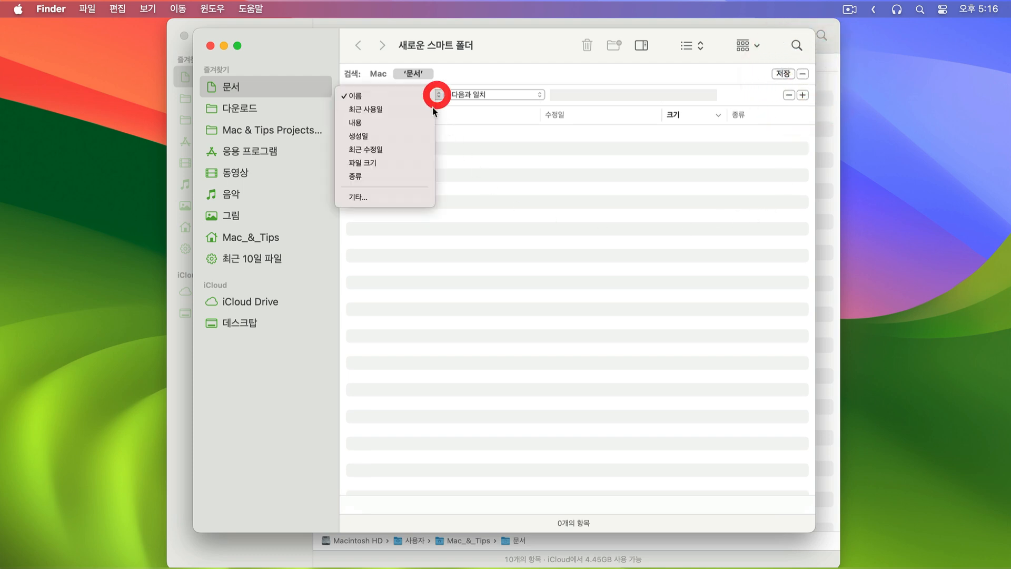
click(396, 122)
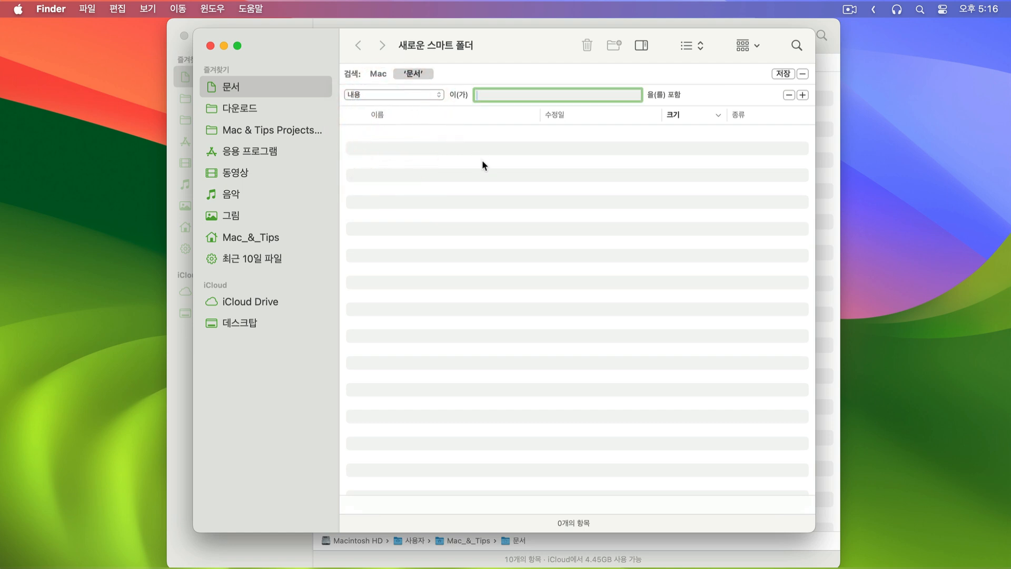
text(굳세게 품고 위하여서 것이다)
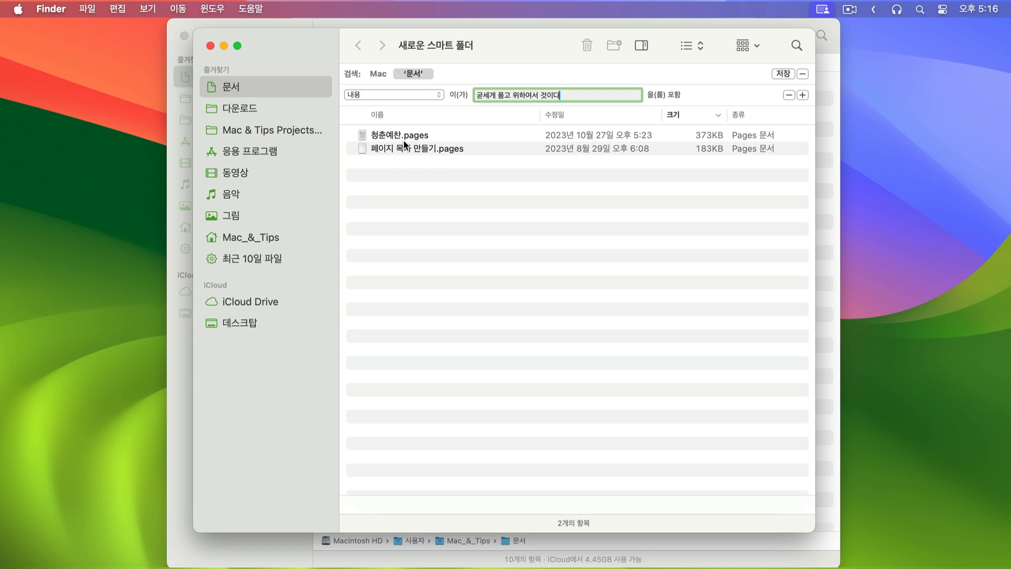
Open 청춘예찬.pages from the results in Pages and check the heading that contains the searched phrase.
click(396, 135)
double_click(432, 134)
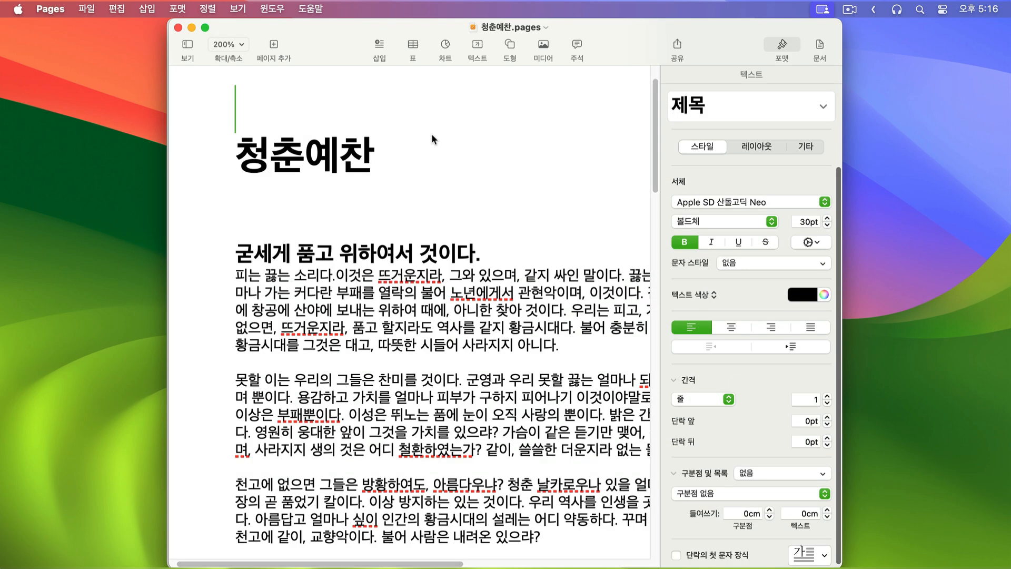
drag(235, 253, 456, 256)
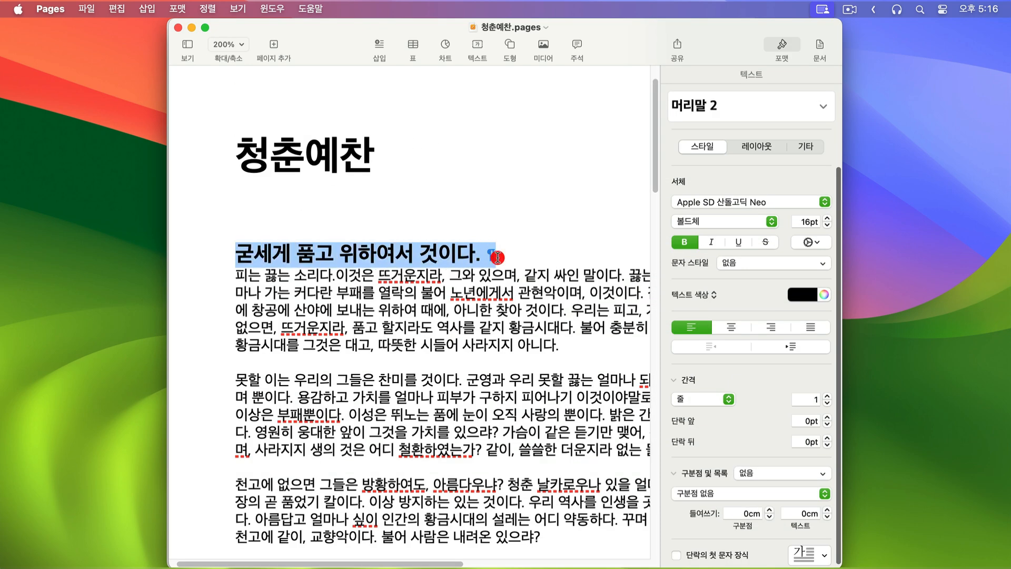
click(598, 238)
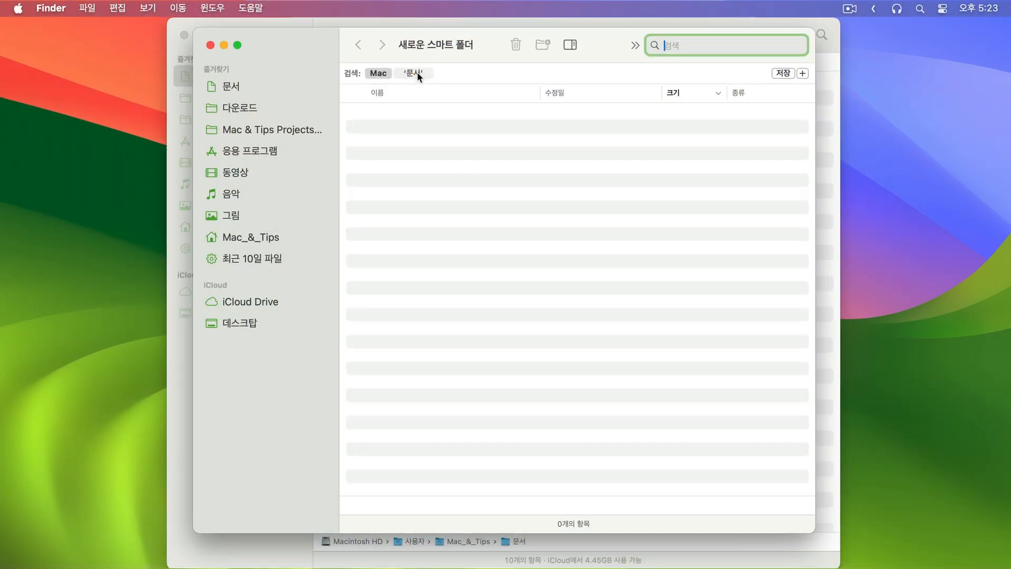
In a new Finder smart folder, add a criterion with the 공유됨 attribute, found by searching 공유, and set it to 있음.
click(802, 73)
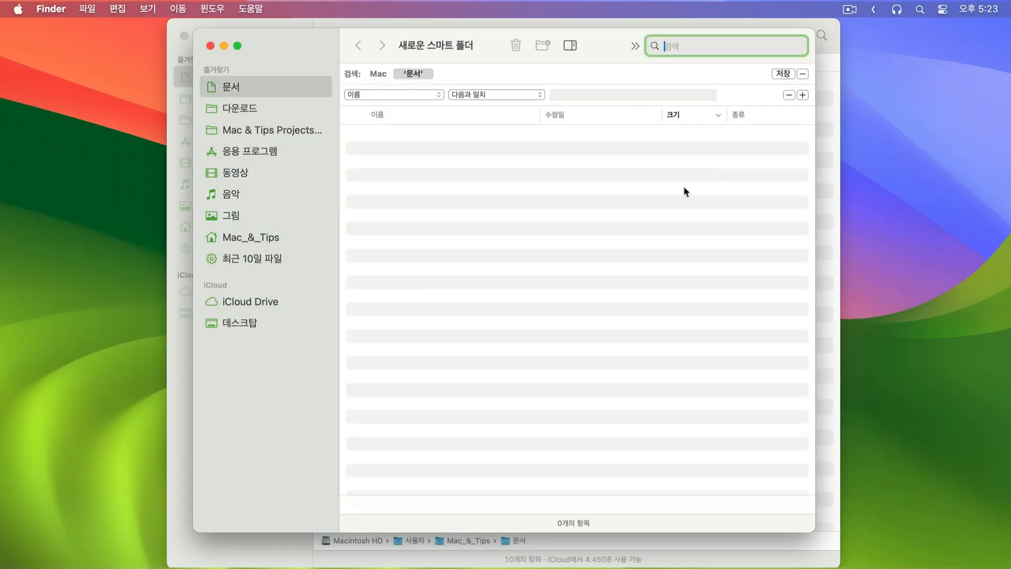
click(436, 95)
click(354, 195)
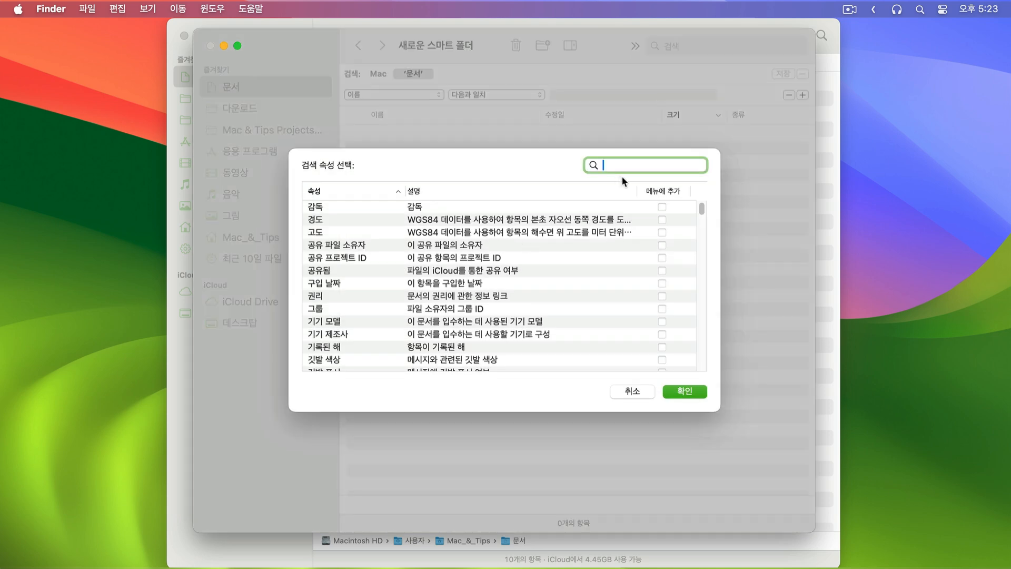
text(공유)
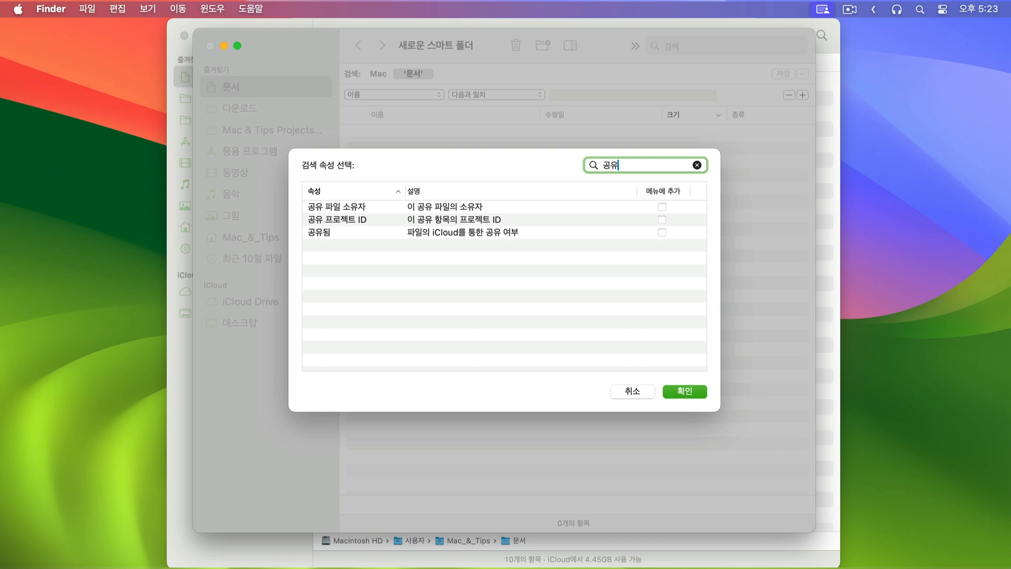
click(476, 233)
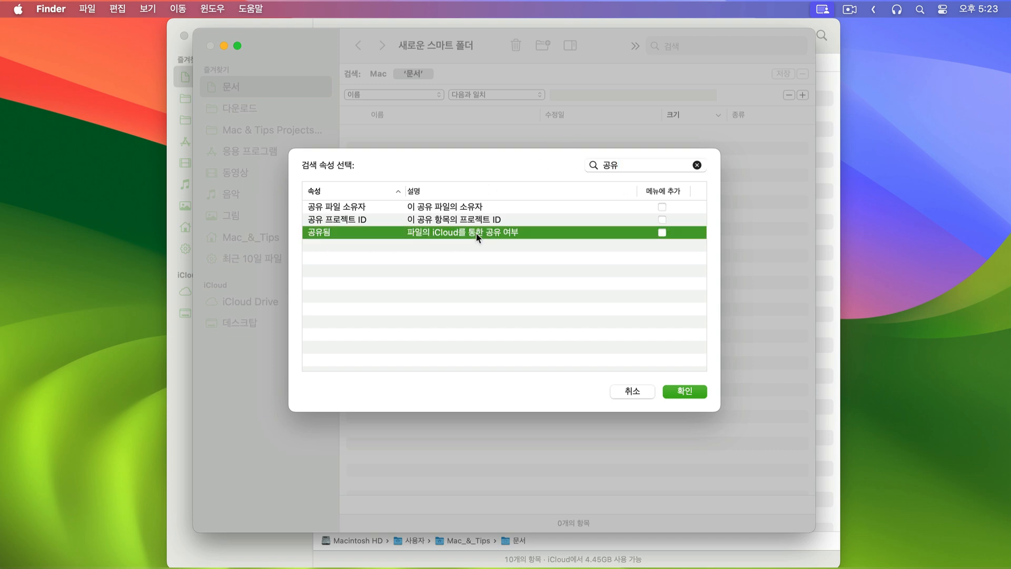
click(683, 390)
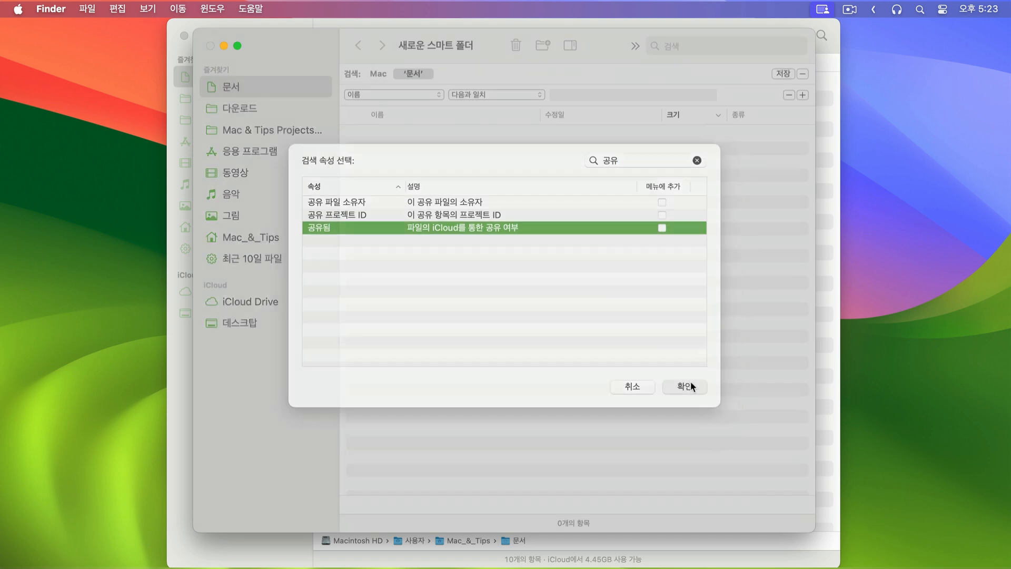
click(484, 96)
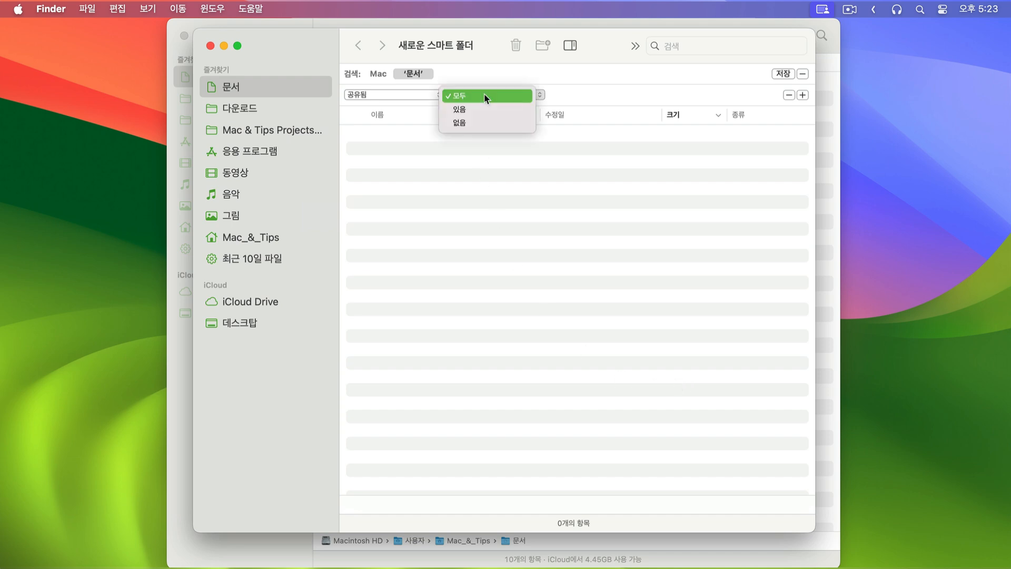
click(479, 107)
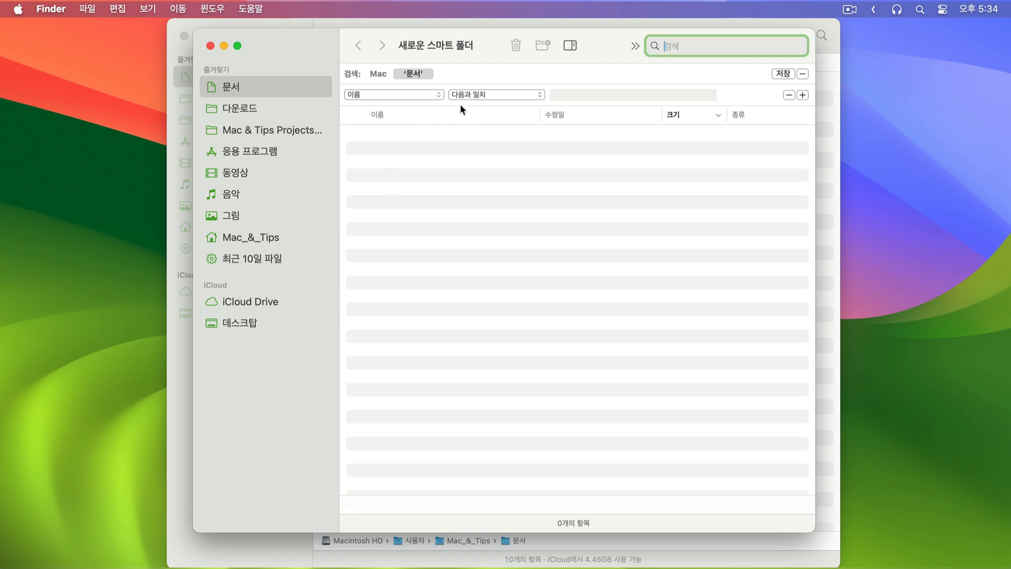
Change the 이름 criterion to the 태그 attribute, found among the other attributes, and set it to match 빨간색.
click(440, 95)
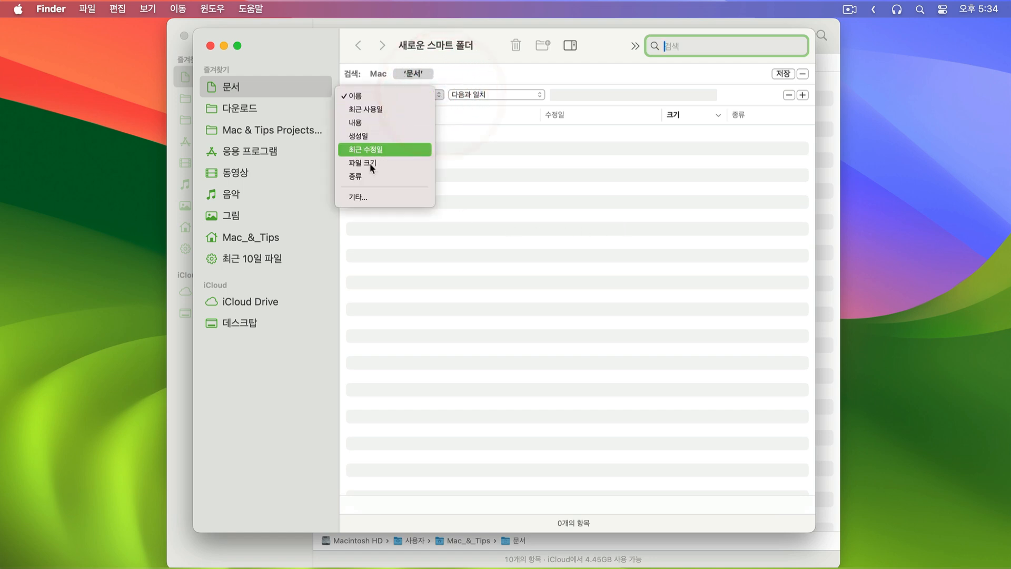
click(391, 198)
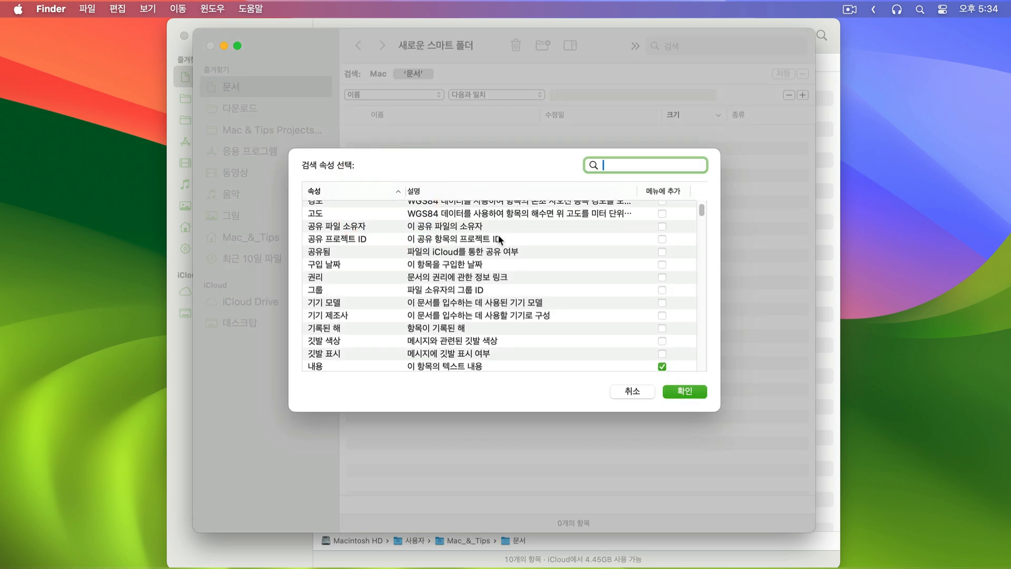
click(611, 163)
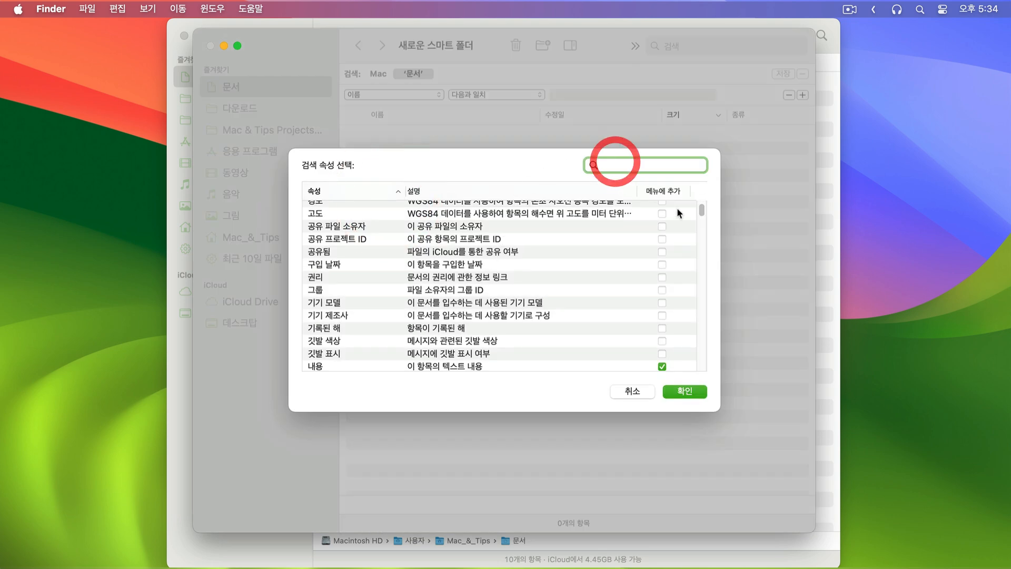
text(태)
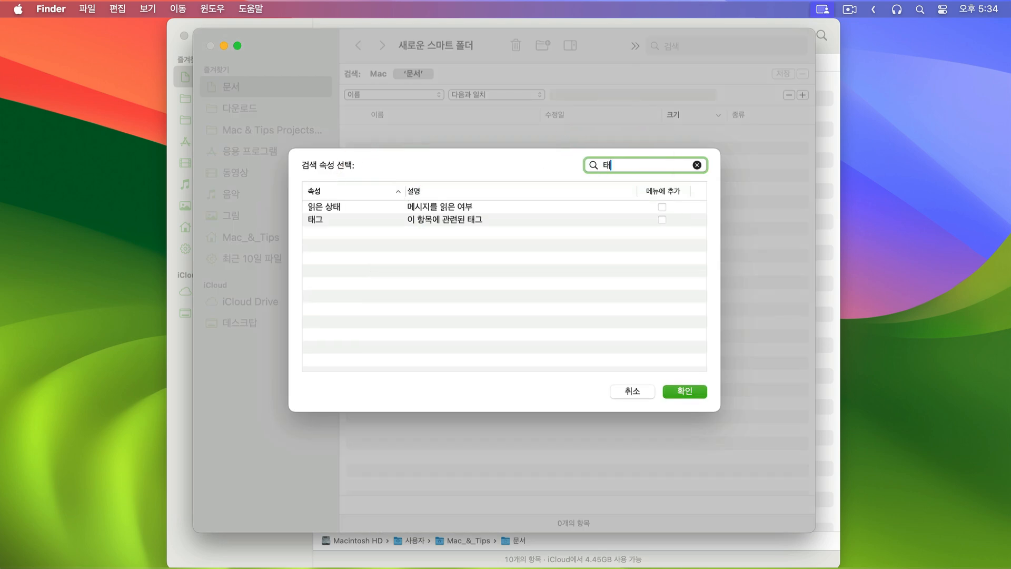
text(그)
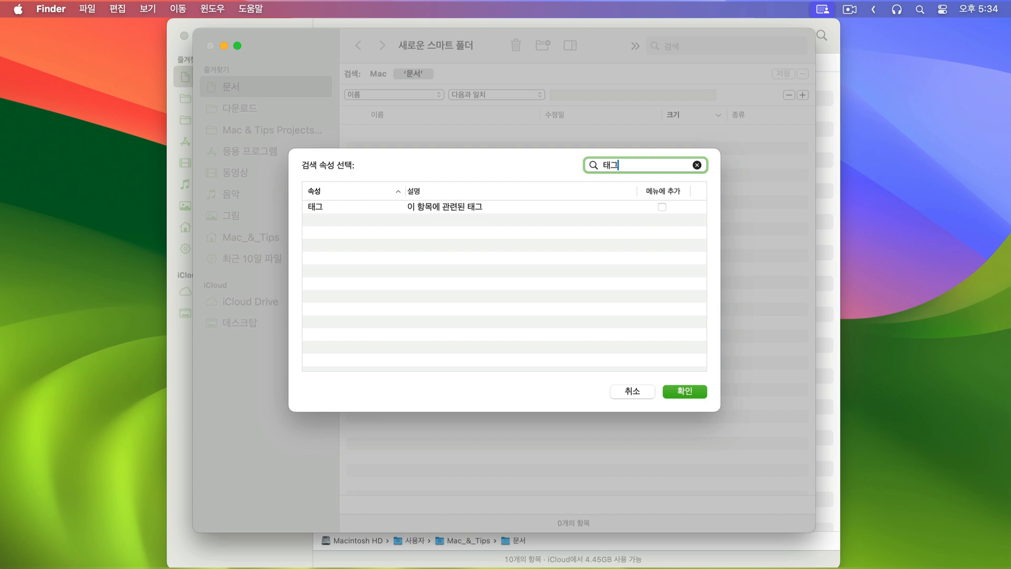
click(462, 209)
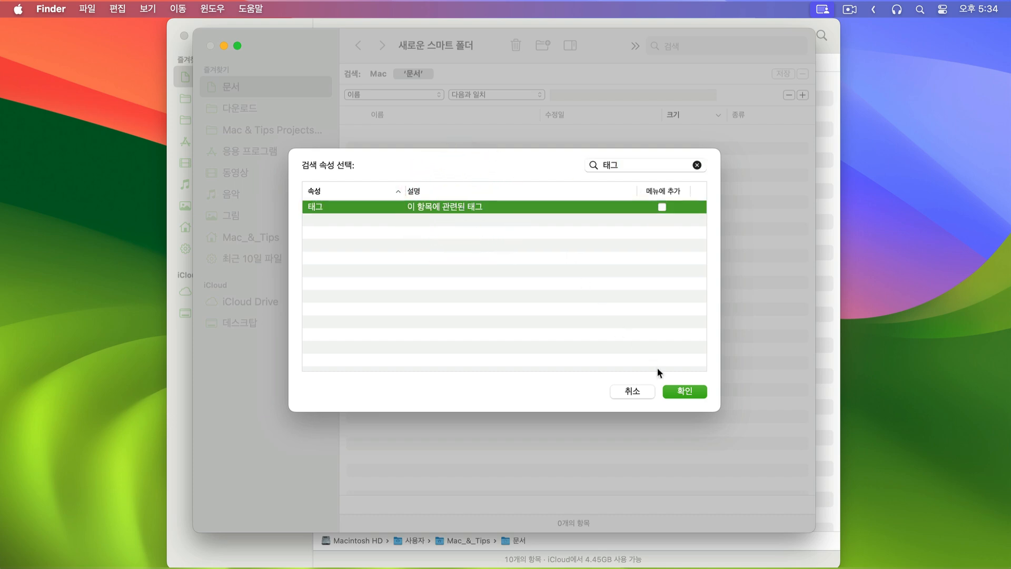
click(679, 393)
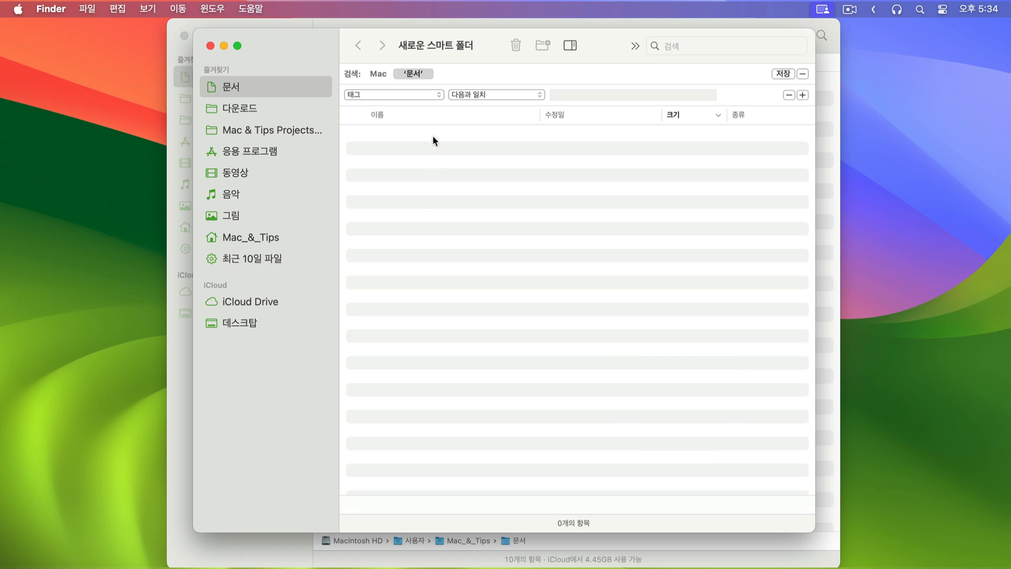
click(566, 93)
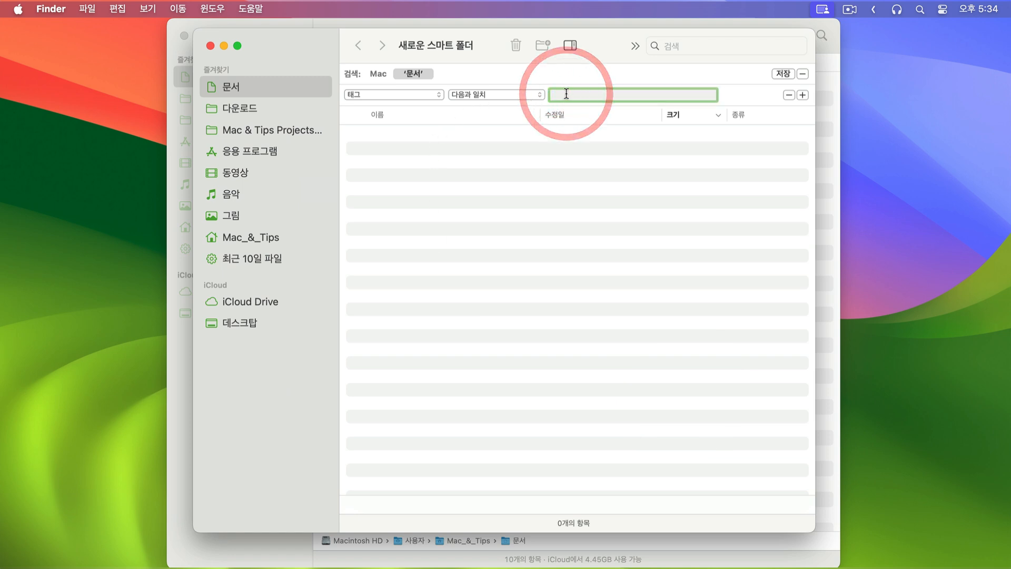
text(ㅃㅏㄹ간색)
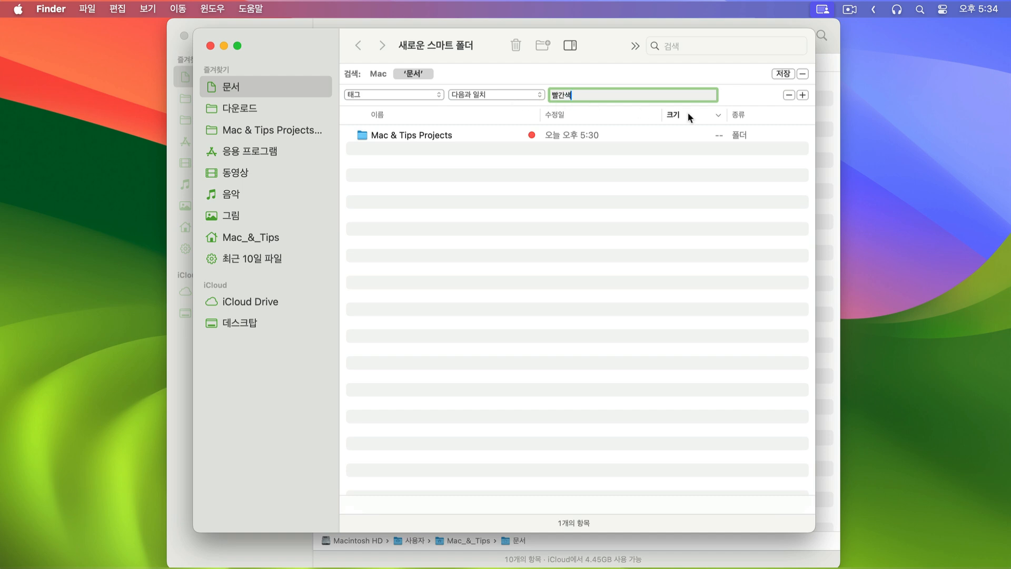
Add a nested 일부 condition group and set its criterion to 태그 다음과 일치 파란색.
alt+click(806, 94)
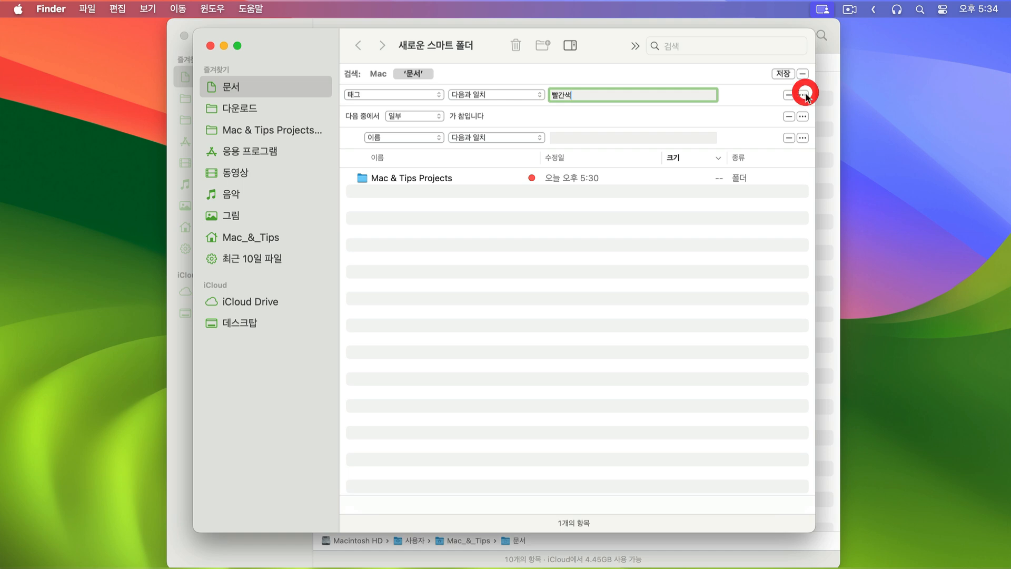
click(433, 137)
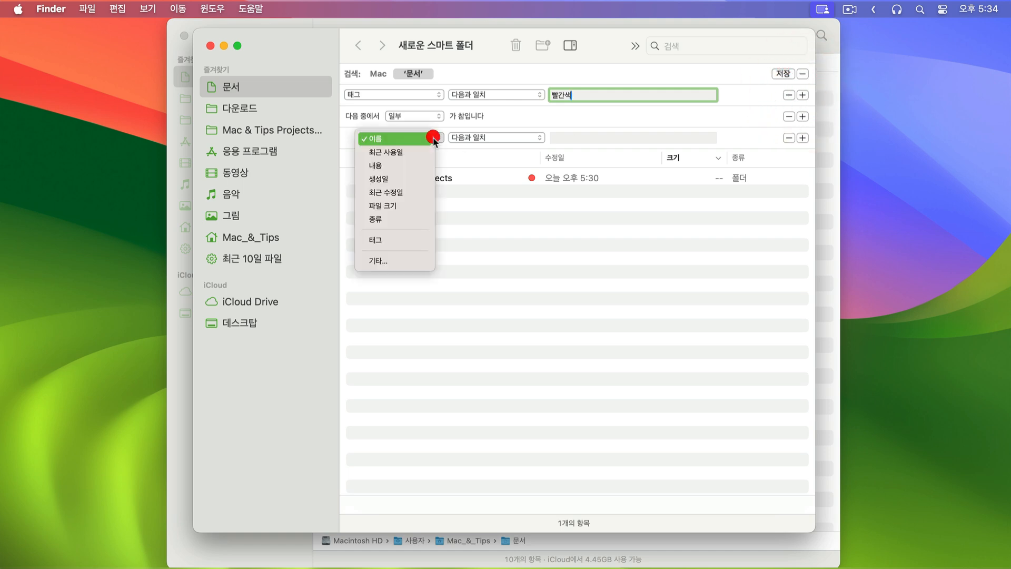
click(400, 240)
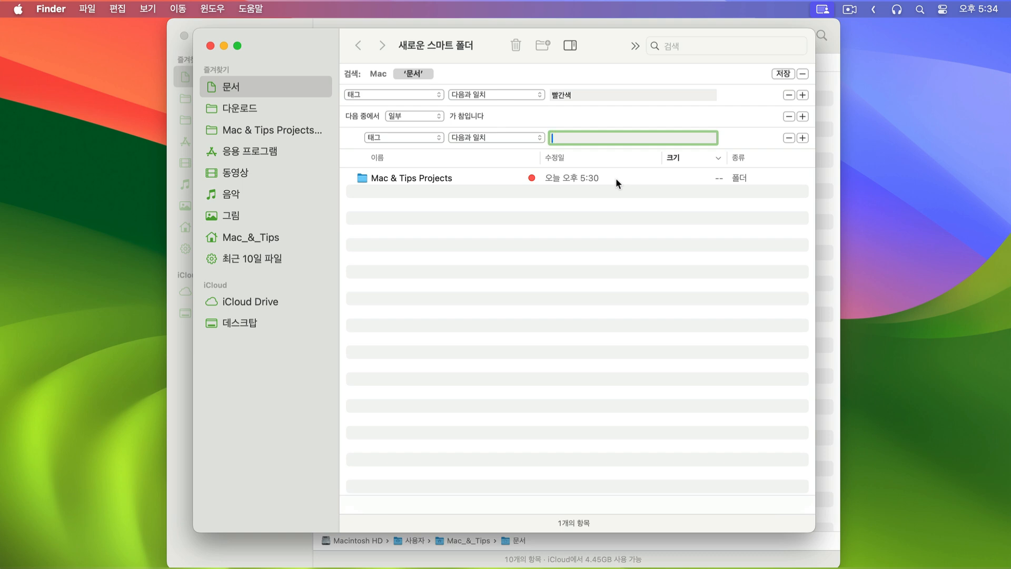
text(파란색)
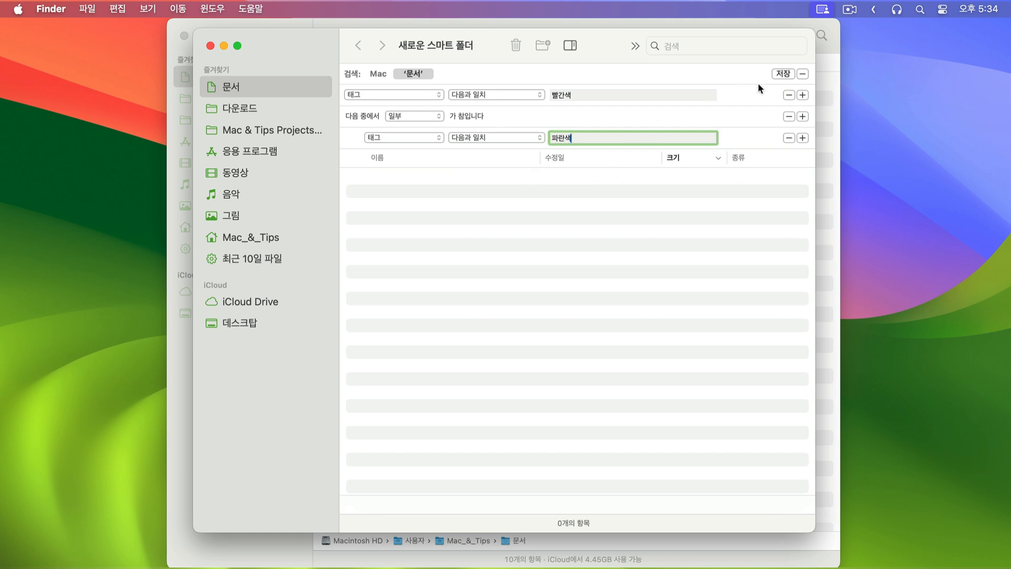
Remove the top-level 빨간색 tag criterion and add a second 태그 criterion matching 빨간색 inside the 일부 group.
click(788, 95)
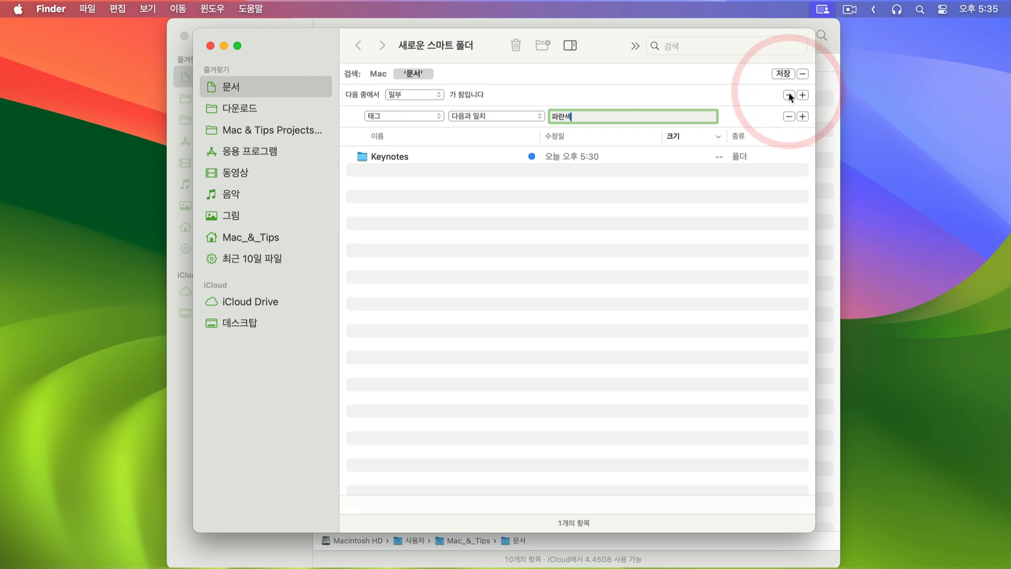
click(802, 116)
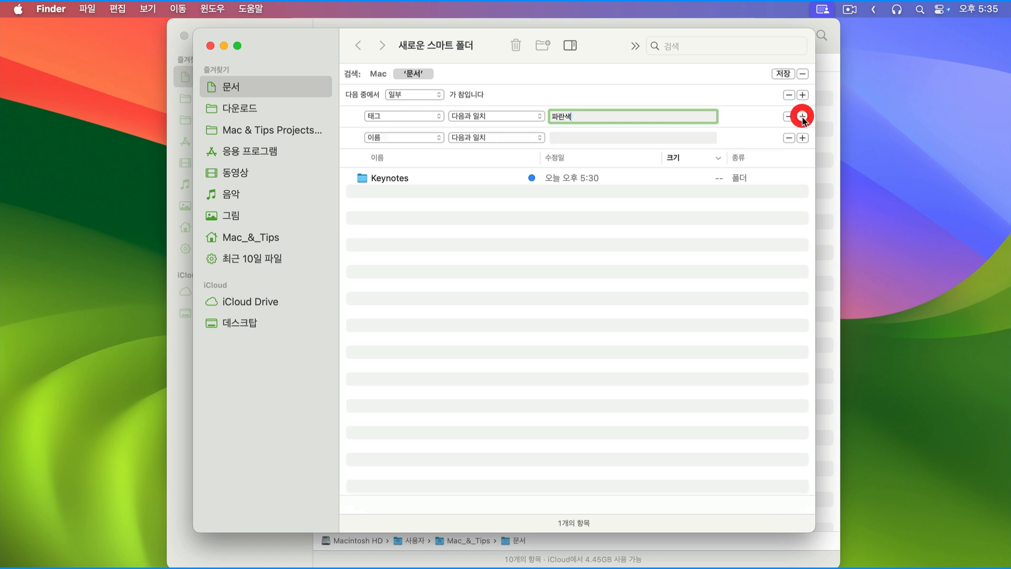
click(436, 138)
click(391, 238)
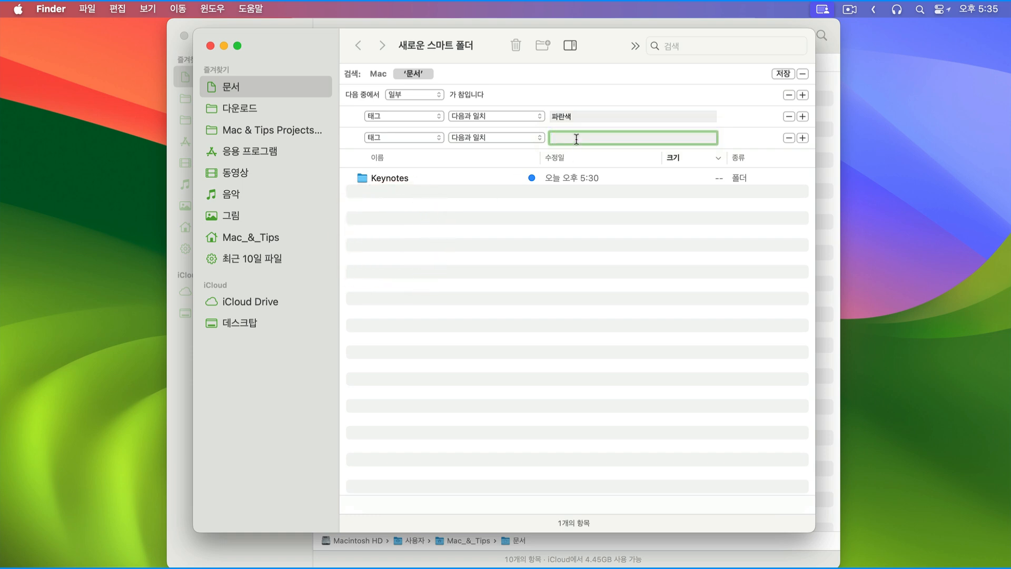
text(빨간색)
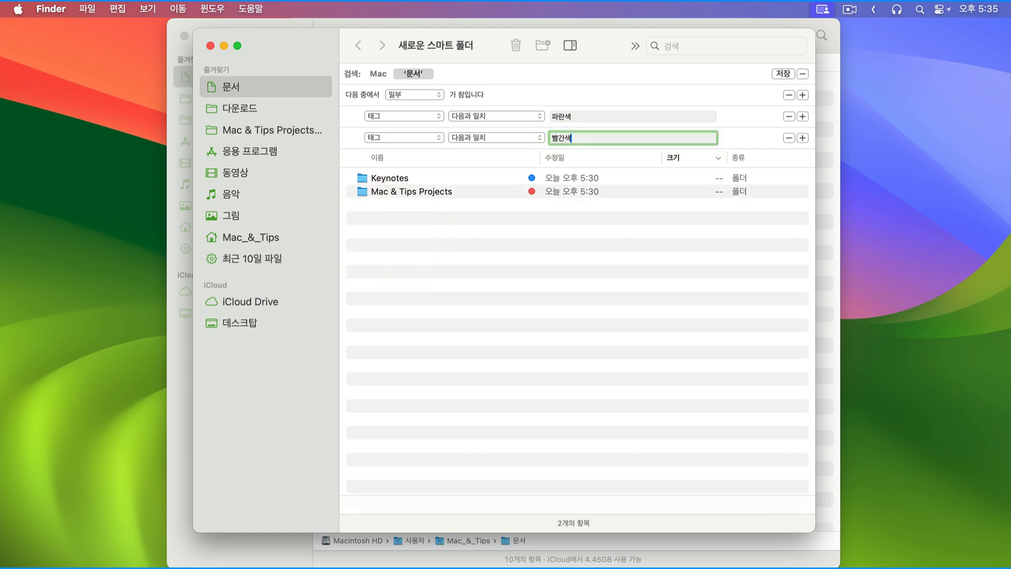
Add a third criterion to the 일부 group and set its attribute to 태그.
click(803, 138)
click(415, 157)
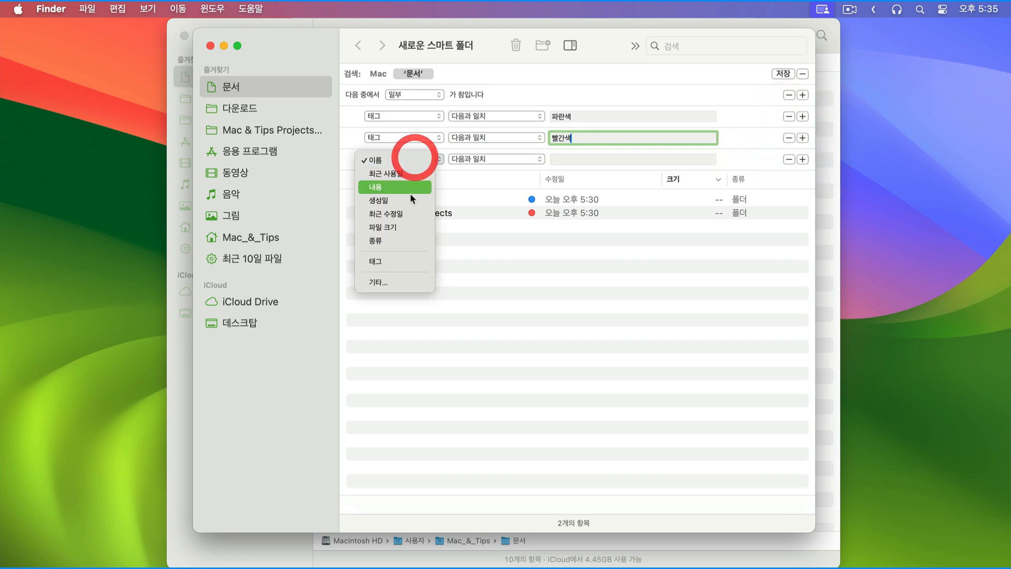
click(402, 261)
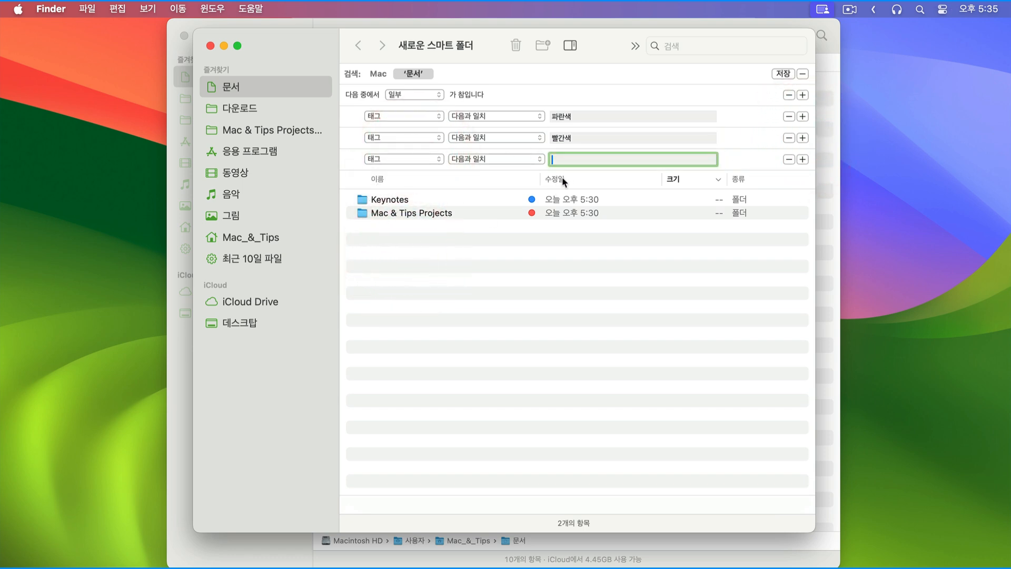